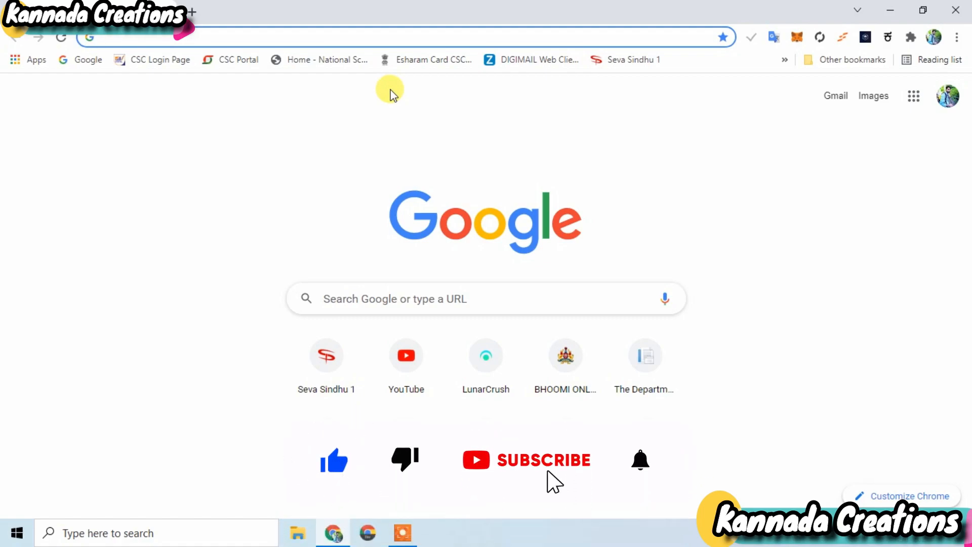
Step: Open the e-Shram self-registration page and scroll down to its notes
left_click(342, 109)
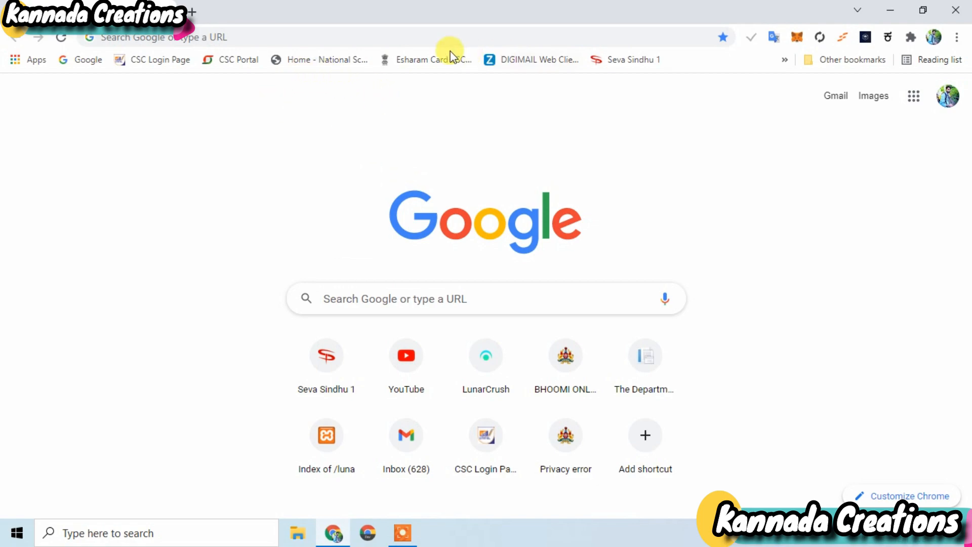
left_click(429, 60)
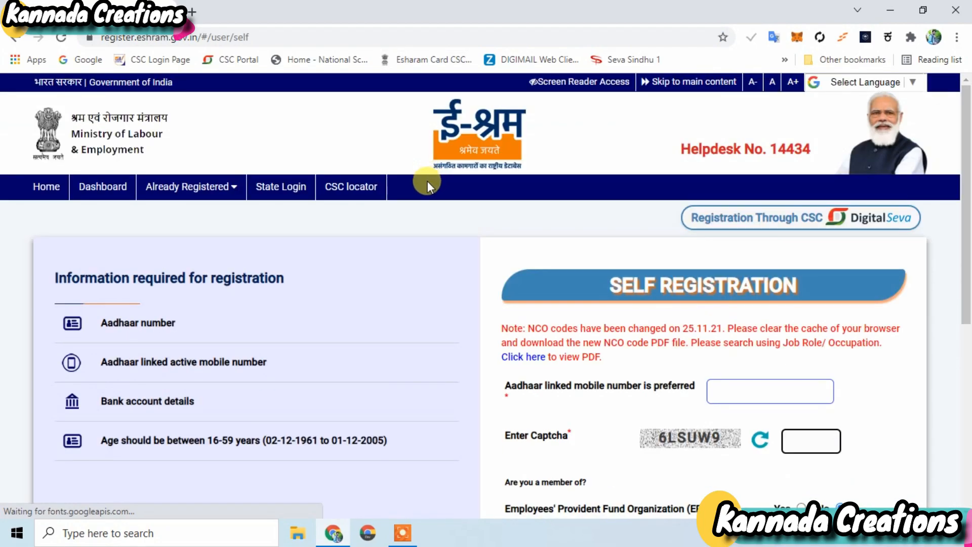
scroll(522, 197, "down", 3)
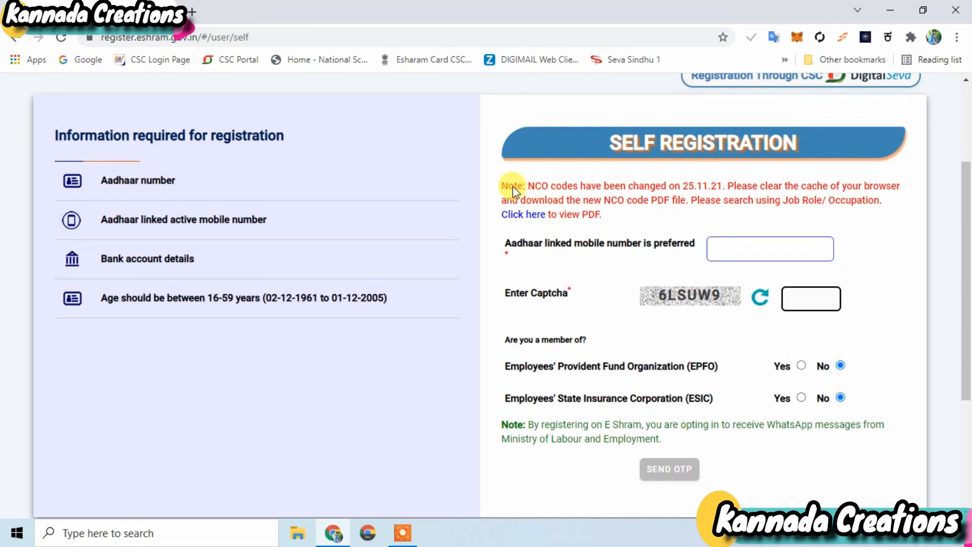
Step: Highlight the red note saying NCO codes changed on 25.11.21, including 'Job Role/ Occupation'
left_click_drag(529, 187, 699, 187)
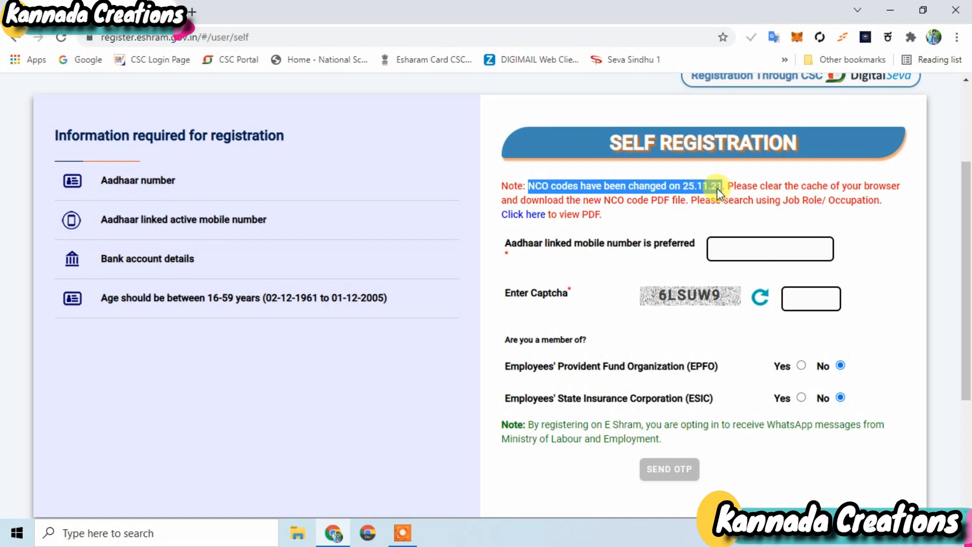
left_click(691, 187)
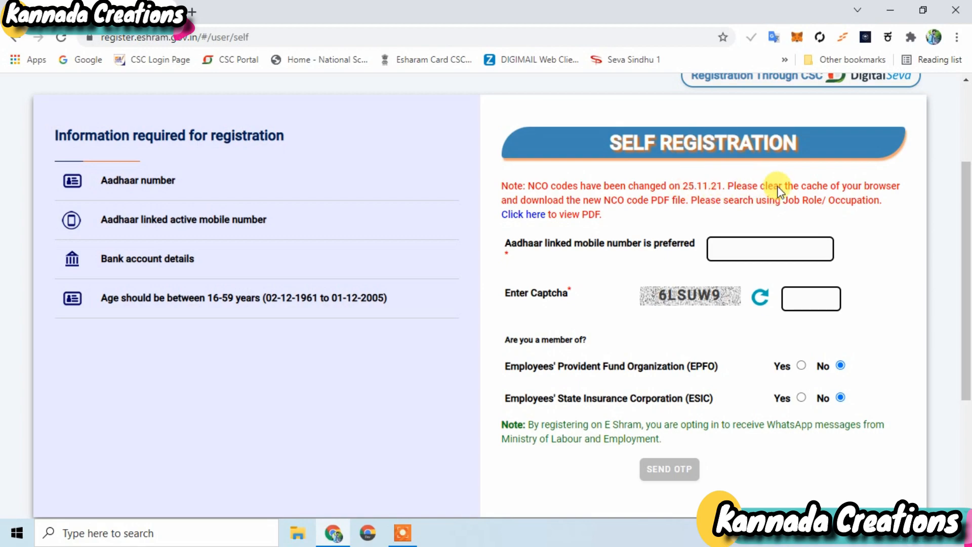
left_click_drag(786, 202, 879, 207)
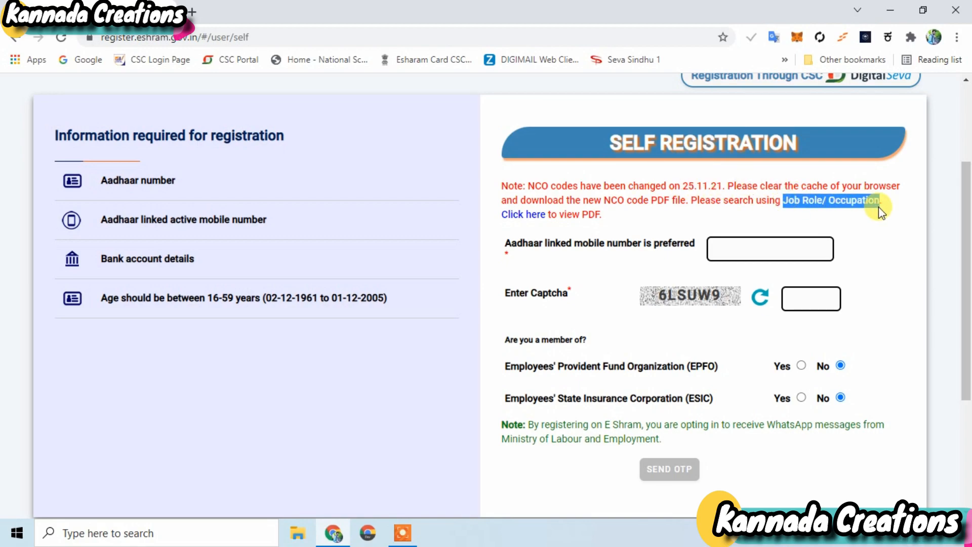
left_click(839, 221)
Step: Open the new NCO codes PDF and scroll through to its last page
left_click(522, 215)
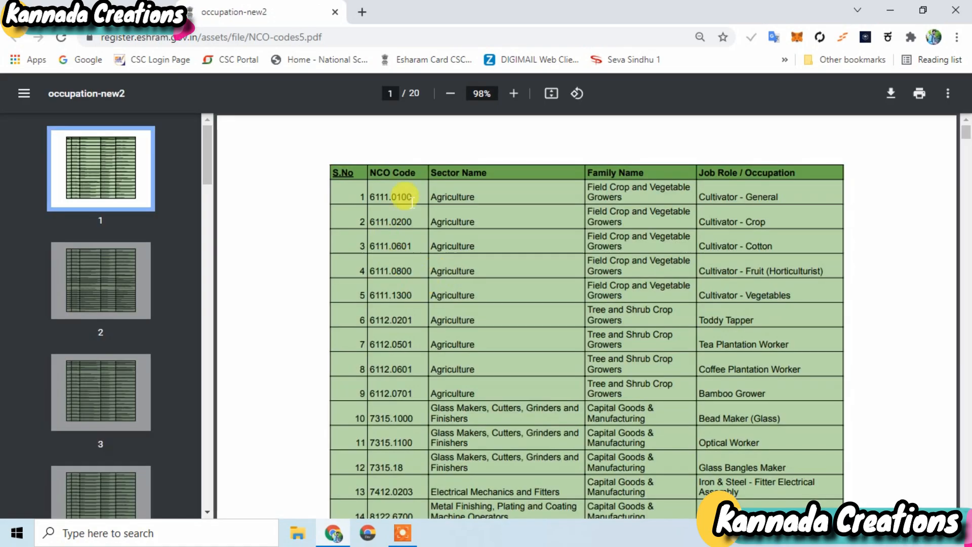
scroll(412, 220, "down", 2)
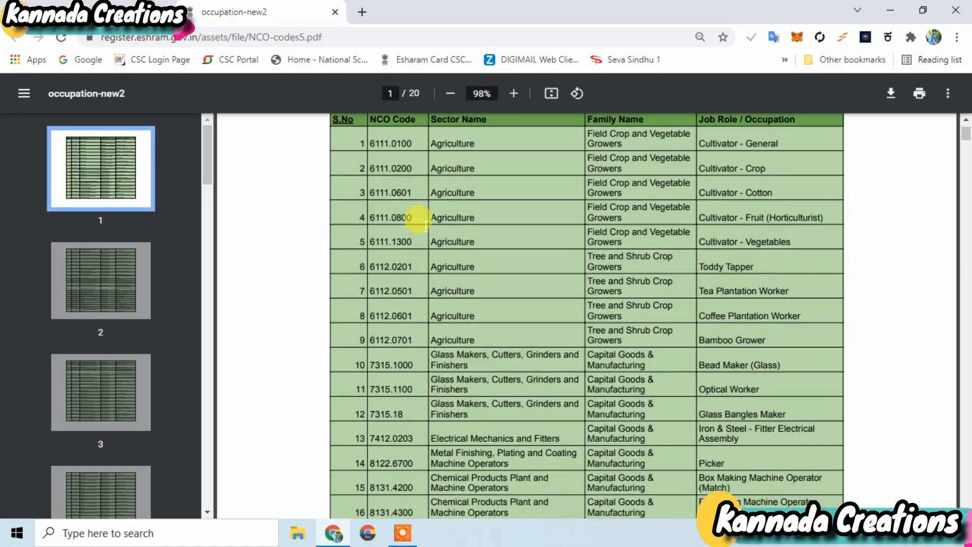
scroll(420, 221, "up", 1)
left_click_drag(965, 130, 964, 506)
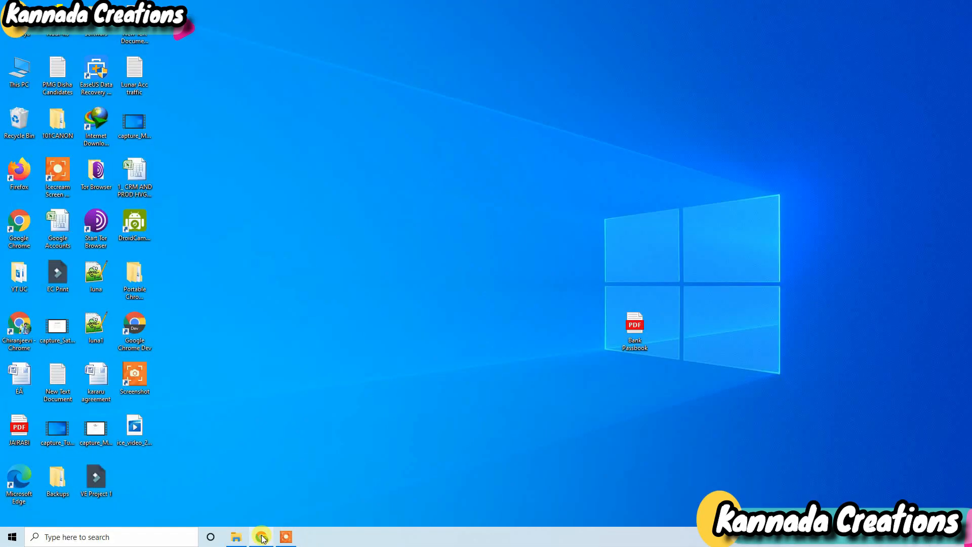
Step: Close the NCO new codes video to return to the e-Shram home page
left_click(262, 538)
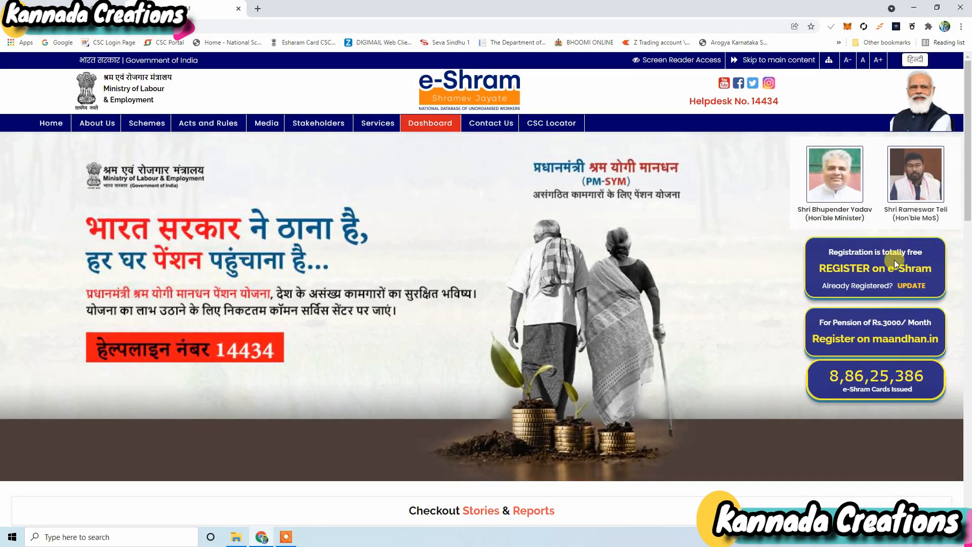
Step: Go to REGISTER on e-Shram and choose Registration Through CSC
left_click(873, 270)
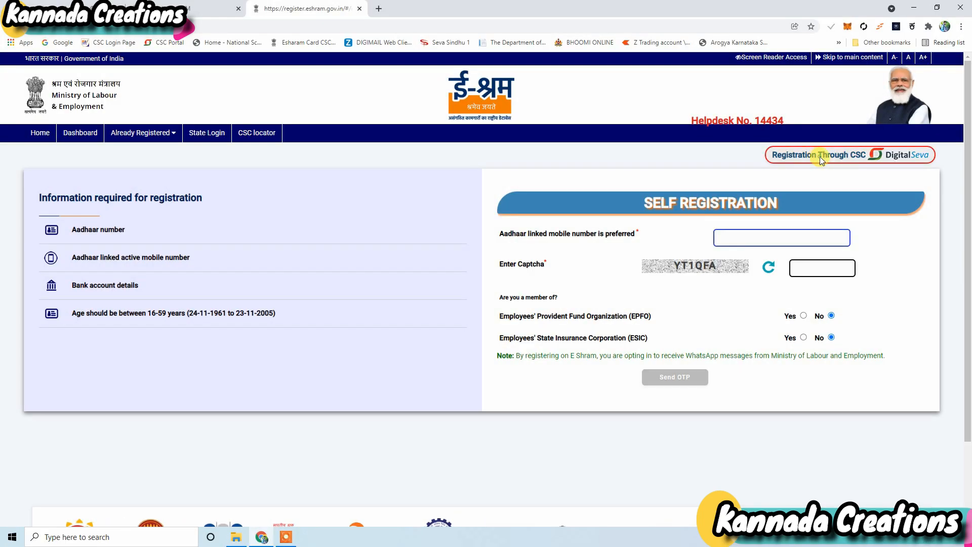
left_click(822, 157)
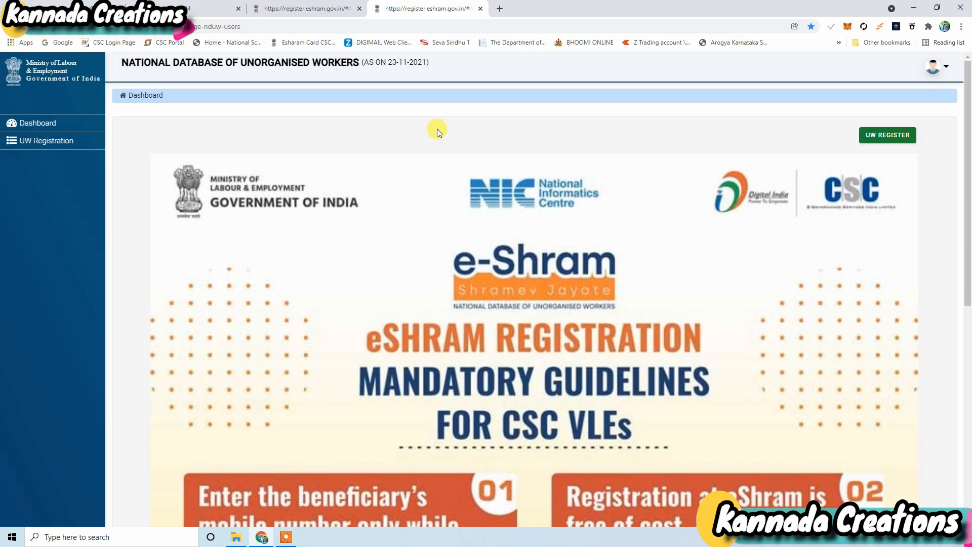
Step: Start a UW REGISTER entry with the worker's mobile number and captcha, and send the OTP
left_click(904, 130)
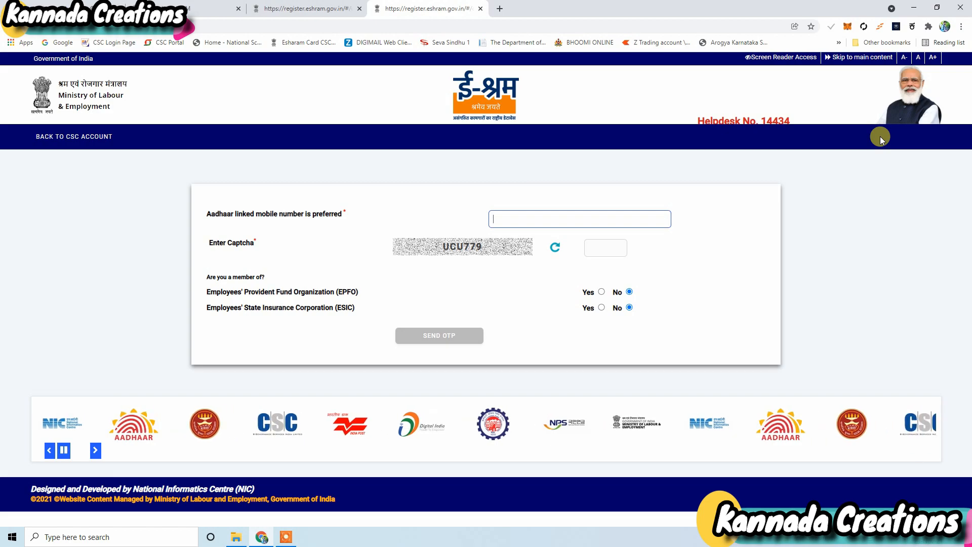
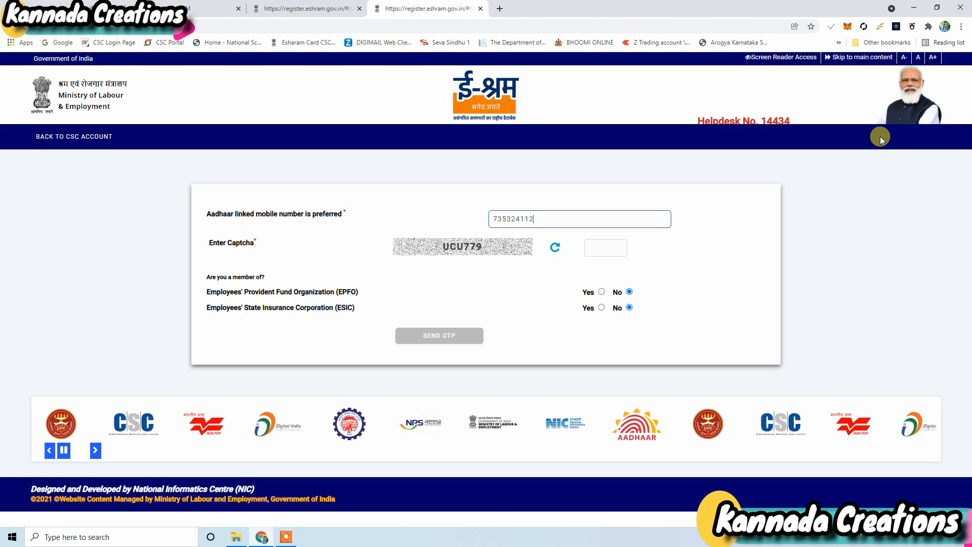
key("Tab")
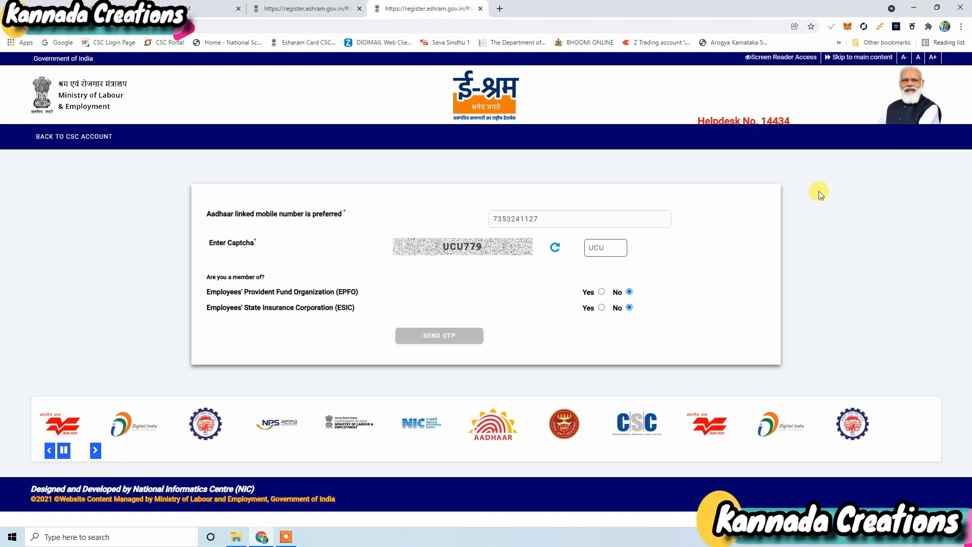
type("779")
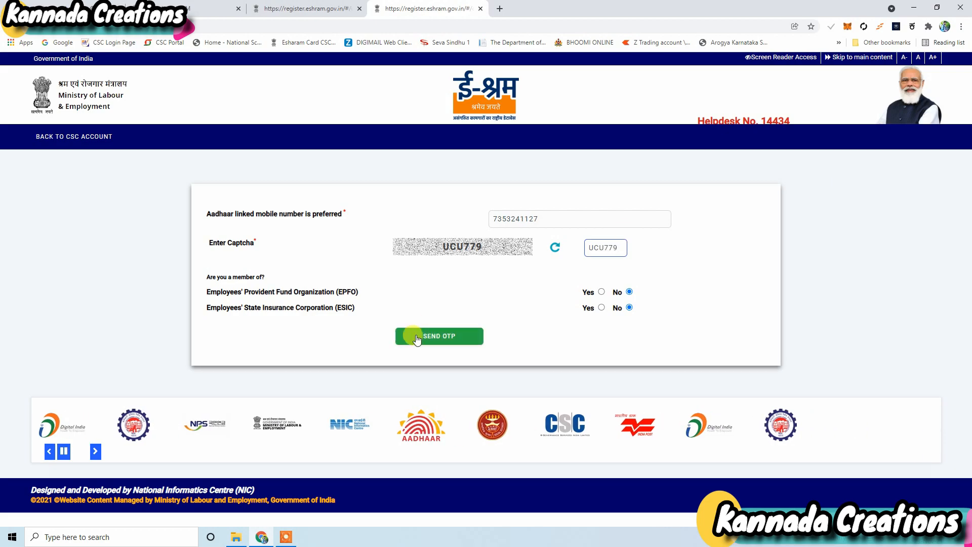
left_click(417, 335)
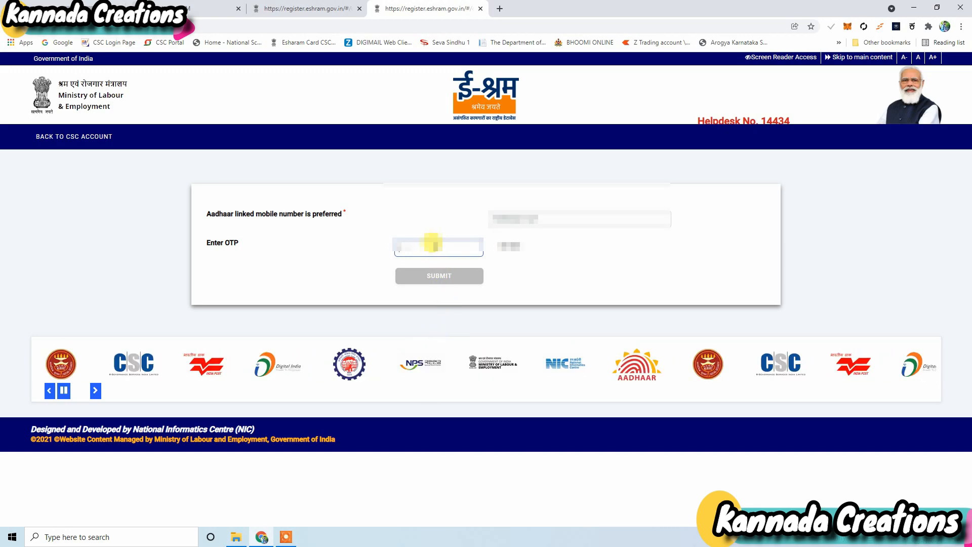
Step: Submit the mobile OTP and enter the worker's Aadhaar number
type("••")
type("••••")
left_click(435, 276)
left_click(440, 277)
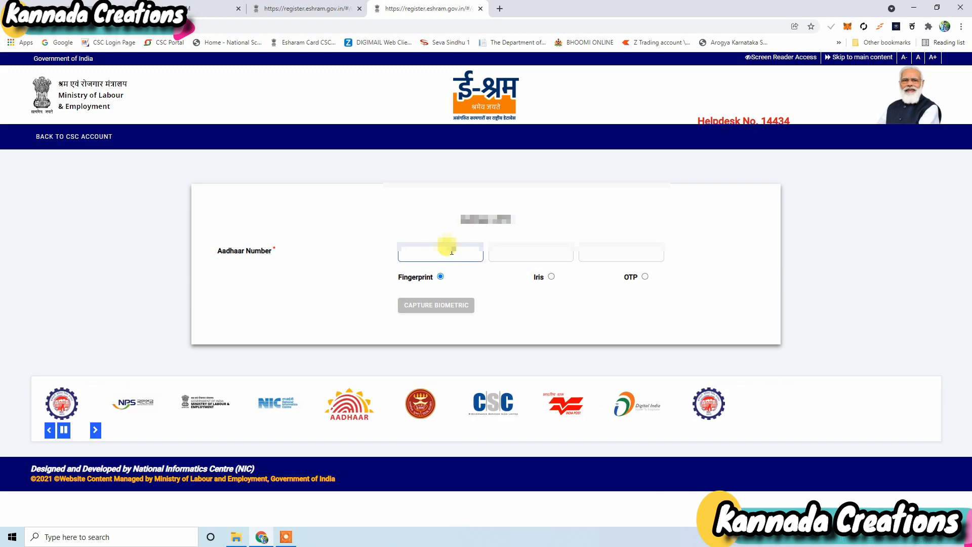
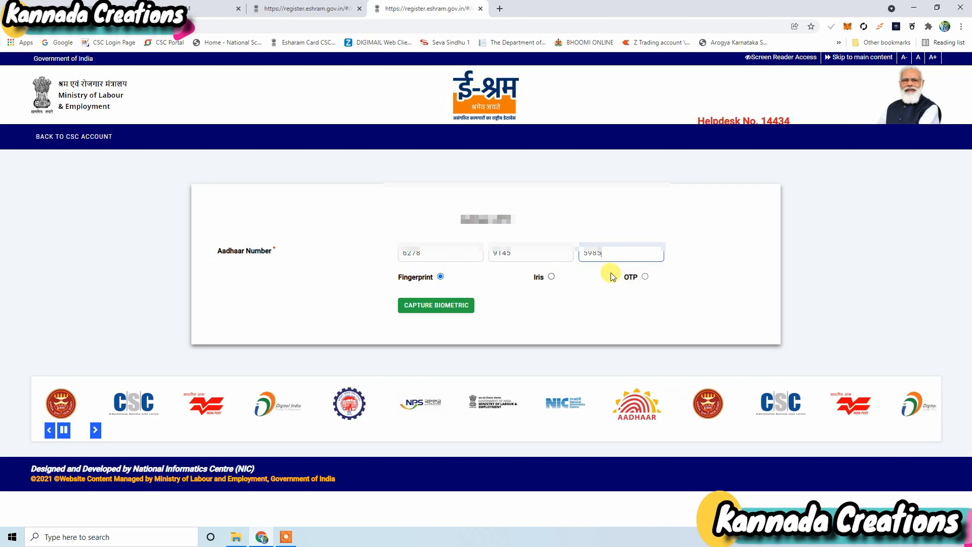
Step: Verify the Aadhaar by OTP: submit it with the captcha, then validate the received OTP
left_click(645, 277)
left_click(606, 306)
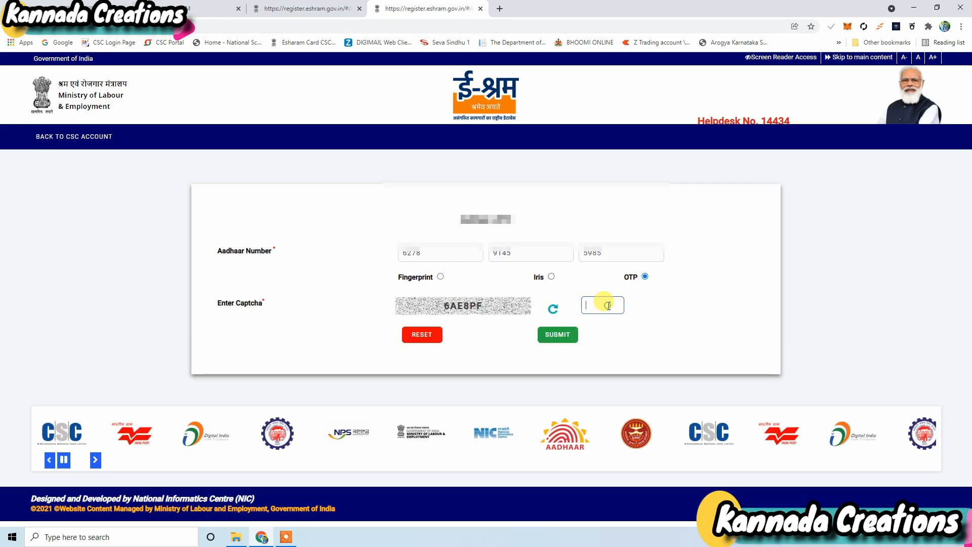
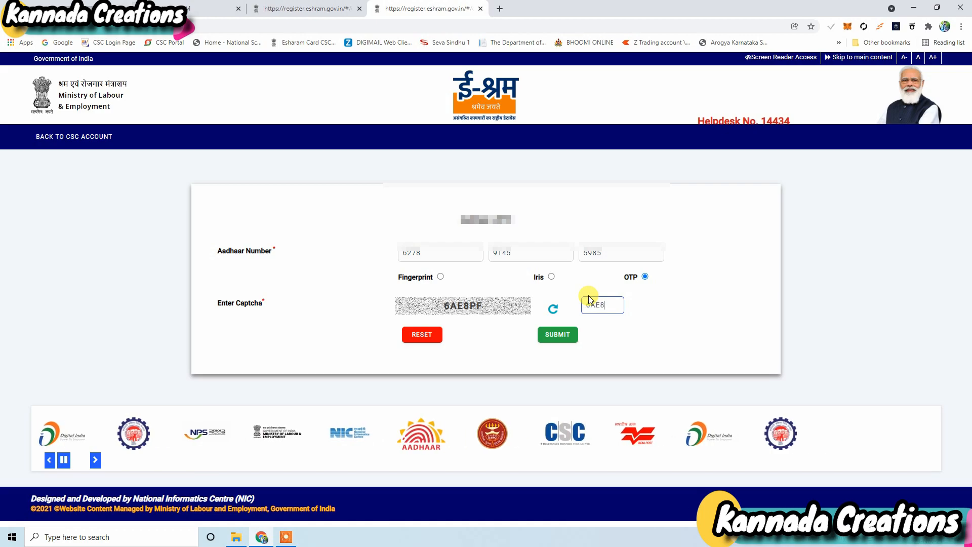
left_click(550, 339)
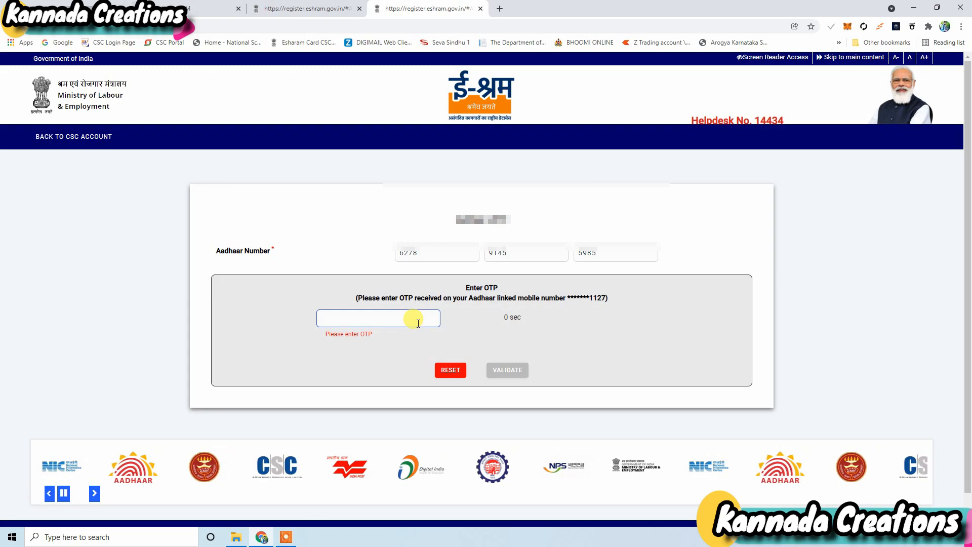
left_click(508, 343)
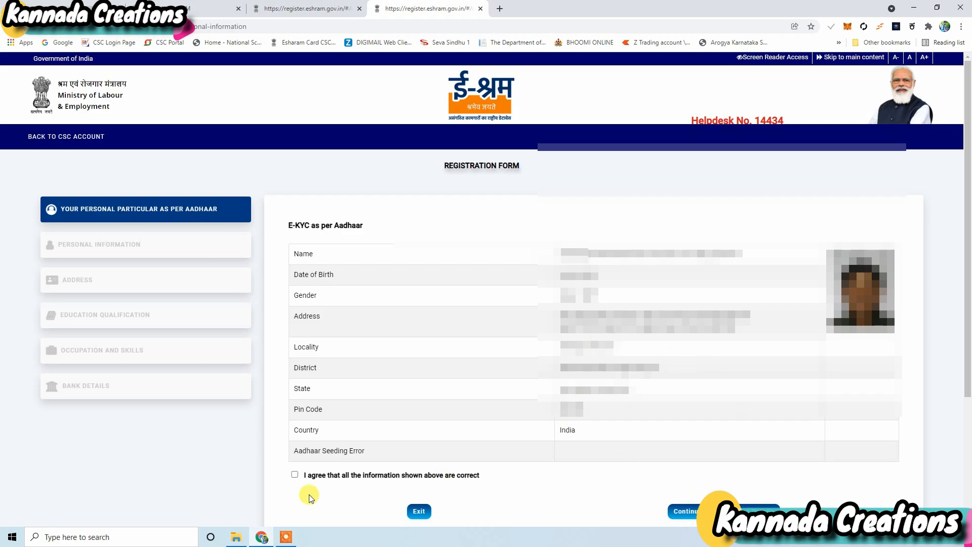
Step: Confirm the Aadhaar e-KYC details are correct and continue to the personal information form
left_click(295, 474)
left_click(694, 517)
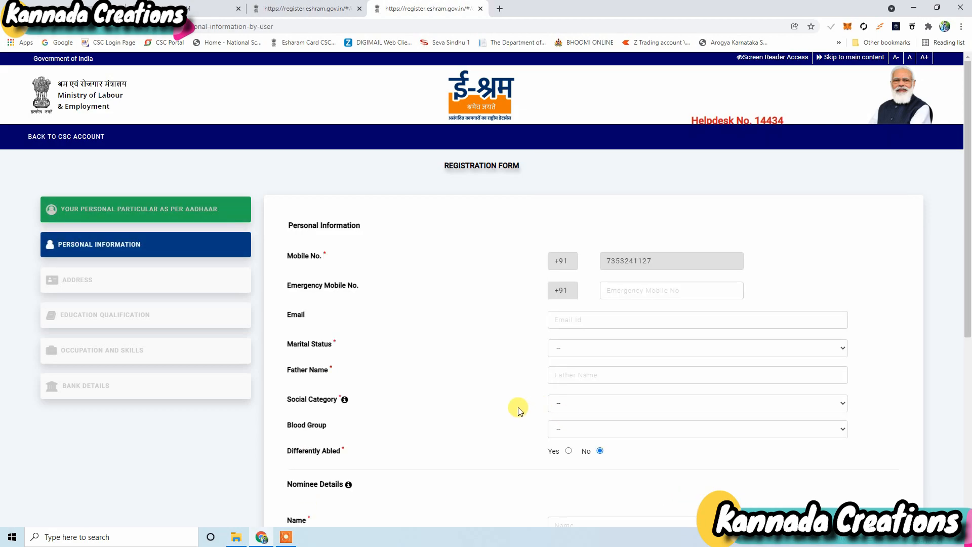
scroll(518, 410, "down", 2)
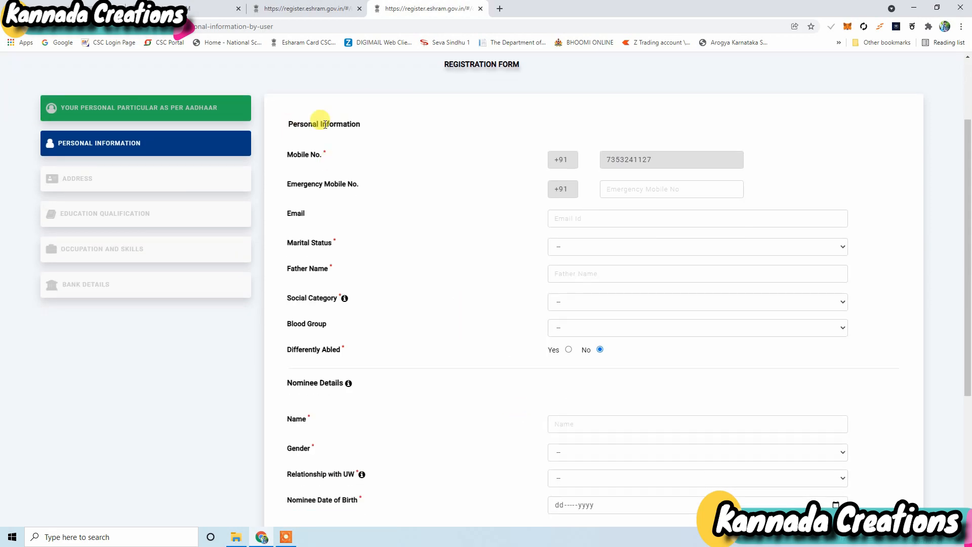
left_click_drag(372, 125, 289, 124)
left_click(440, 136)
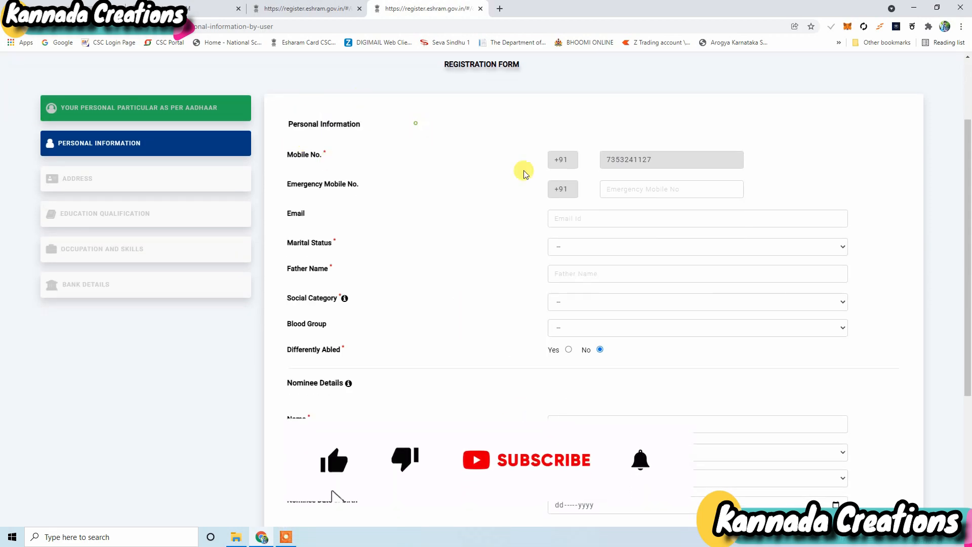
Step: Set marital status to Married, enter the father's name, and choose OBC social category
left_click(582, 246)
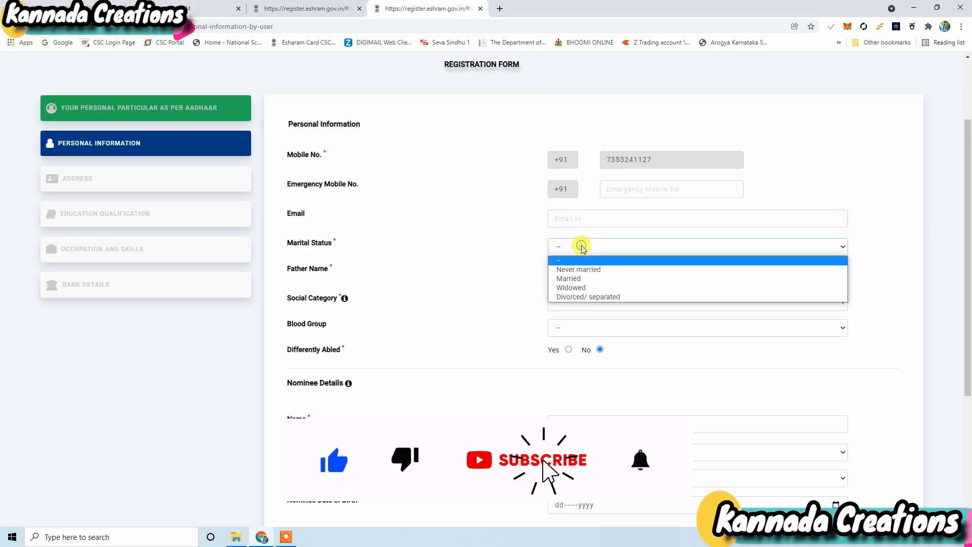
left_click(571, 275)
left_click(572, 275)
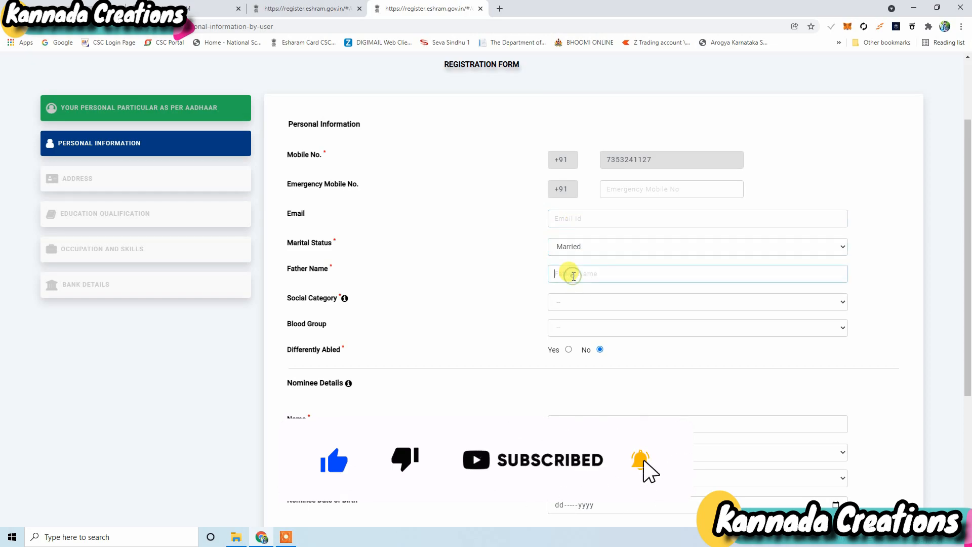
key("Tab")
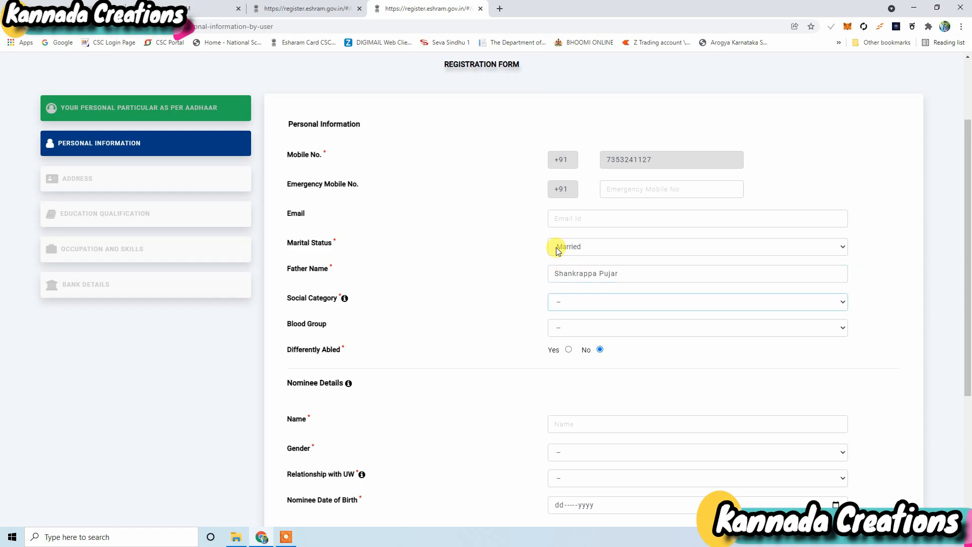
left_click(593, 307)
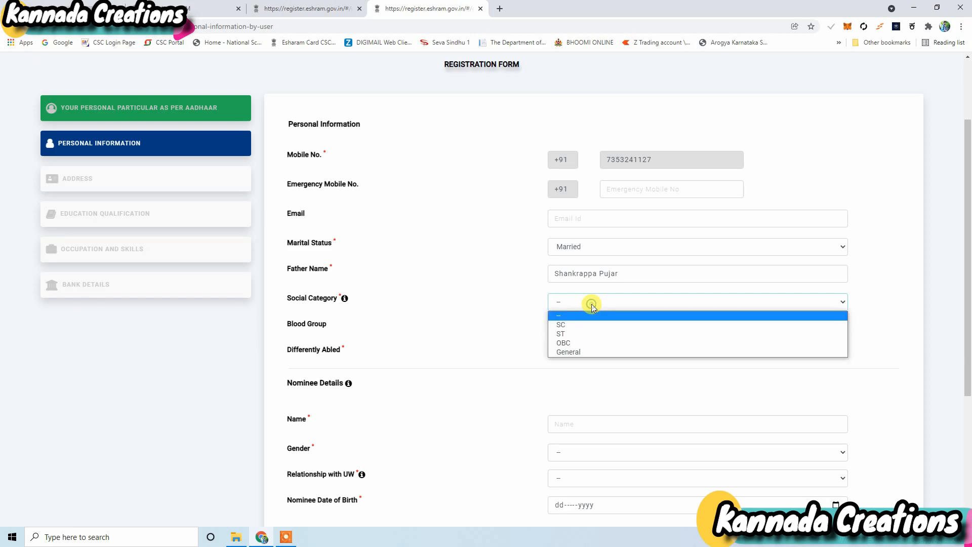
left_click(572, 341)
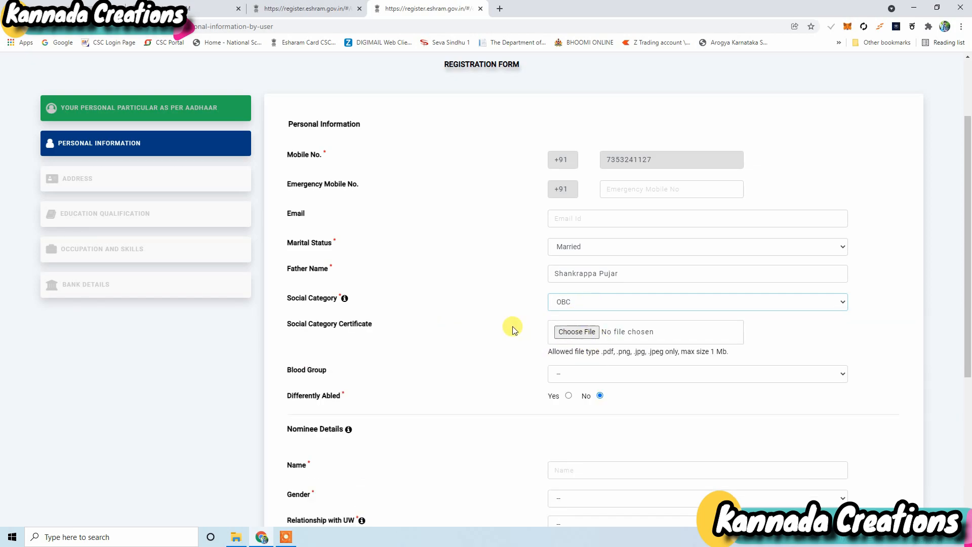
scroll(584, 334, "down", 3)
left_click(591, 222)
Step: Choose O+ blood group and enter the nominee's full name
left_click(571, 281)
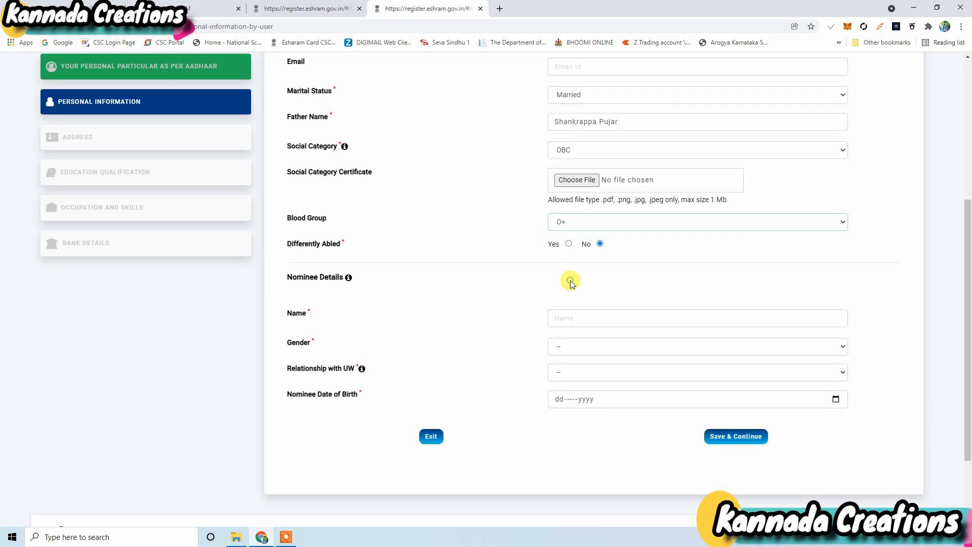
left_click(580, 319)
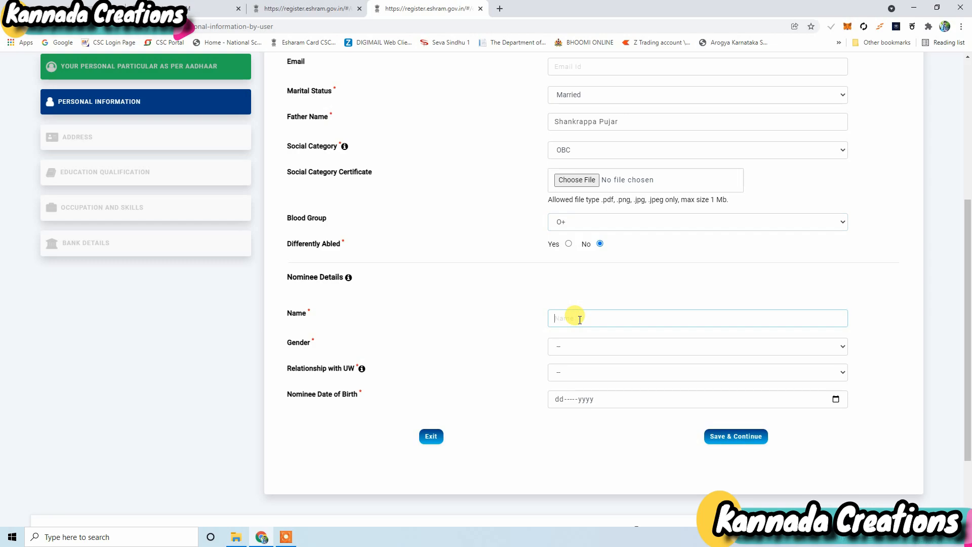
key("Tab")
left_click(581, 344)
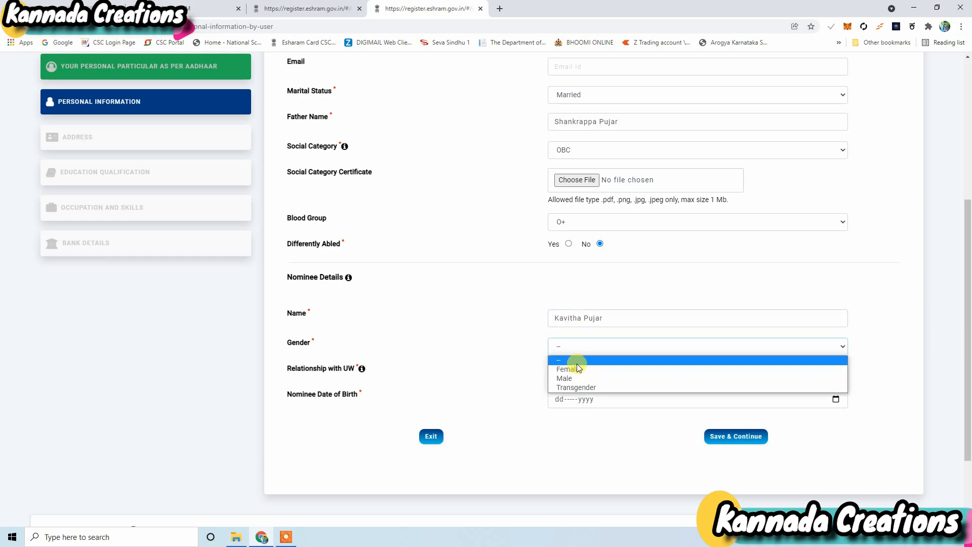
left_click(577, 363)
left_click(568, 374)
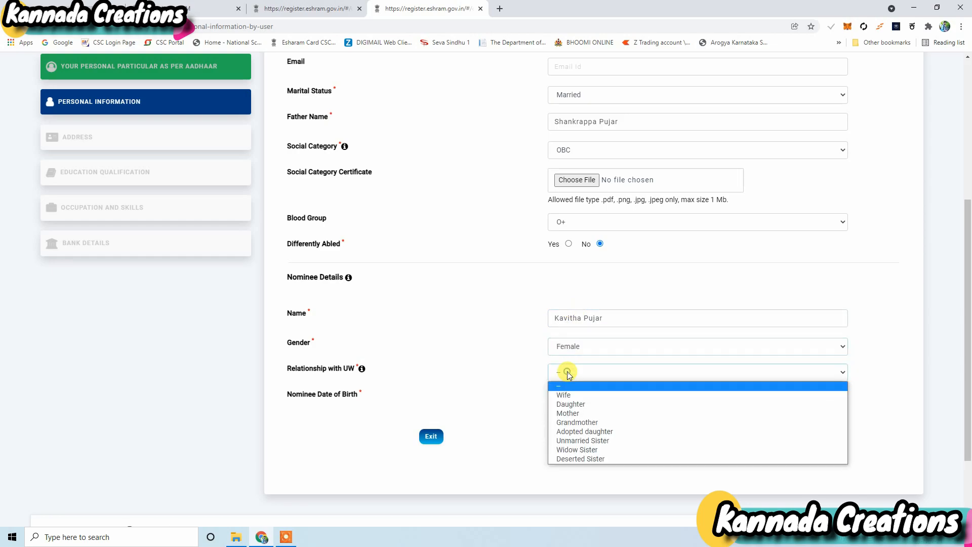
left_click(566, 397)
left_click(561, 399)
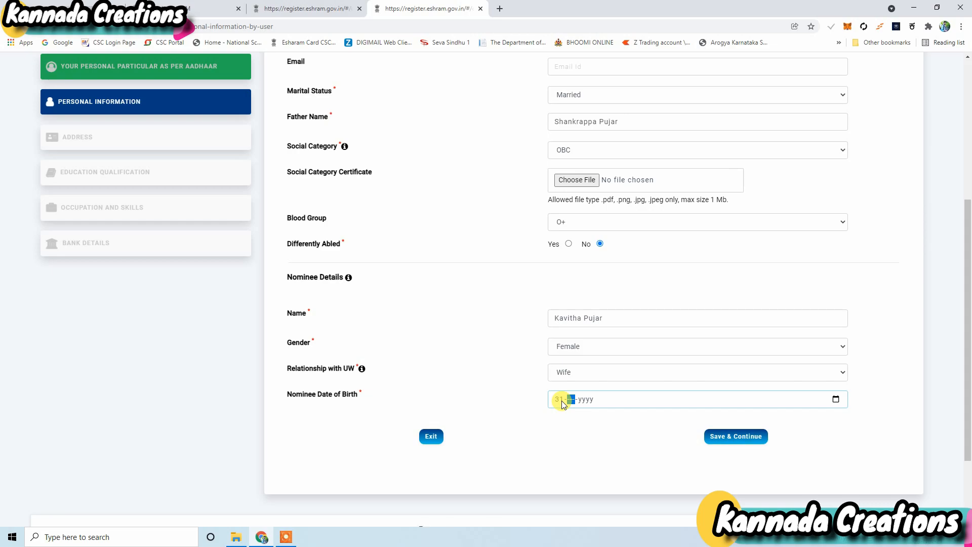
left_click(740, 437)
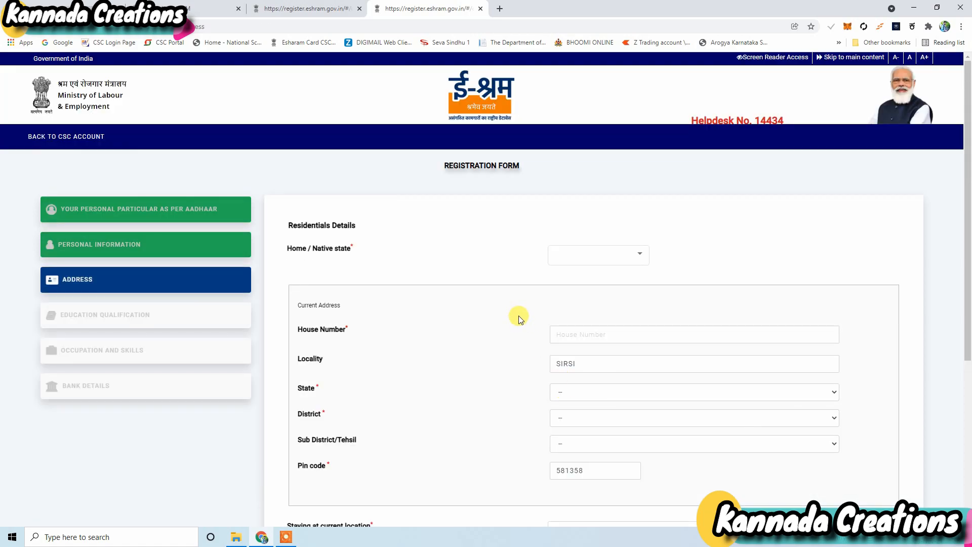
Step: Select Karnataka as the native home state
scroll(688, 165, "down", 2)
left_click(597, 153)
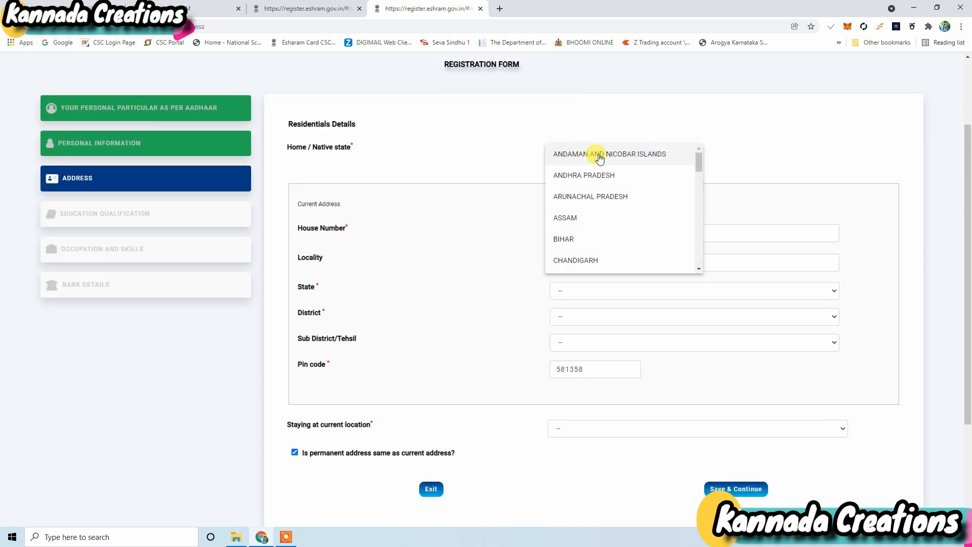
key("k")
key("k")
key("Up")
key("Return")
Step: Enter the worker's house number and locality for the current address
left_click(596, 230)
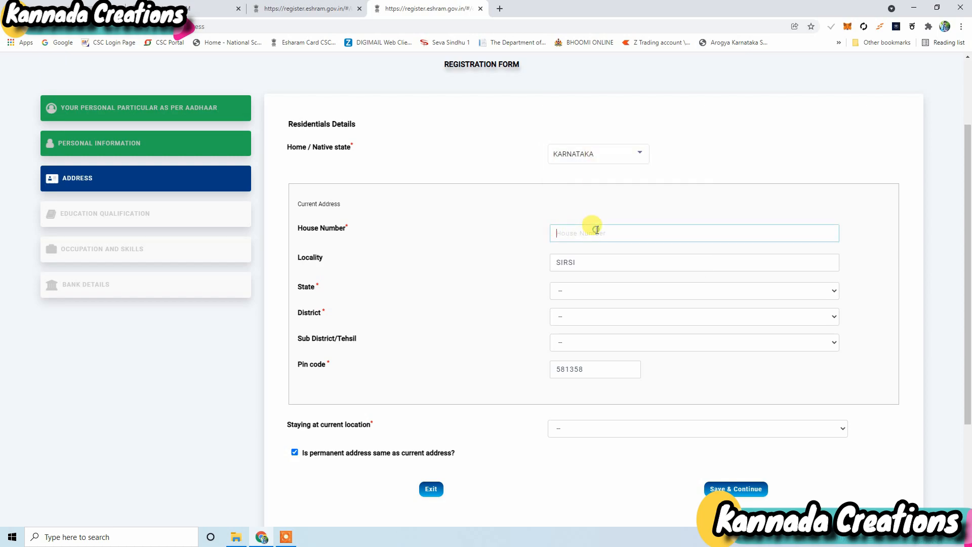
left_click(584, 225)
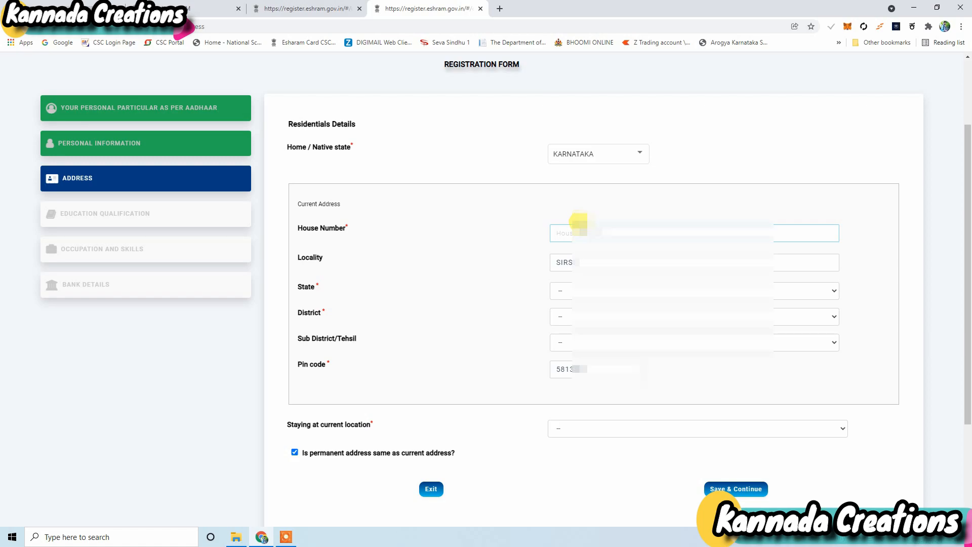
type("Kala••")
key("Tab")
type("Dasa•••••")
key("Tab")
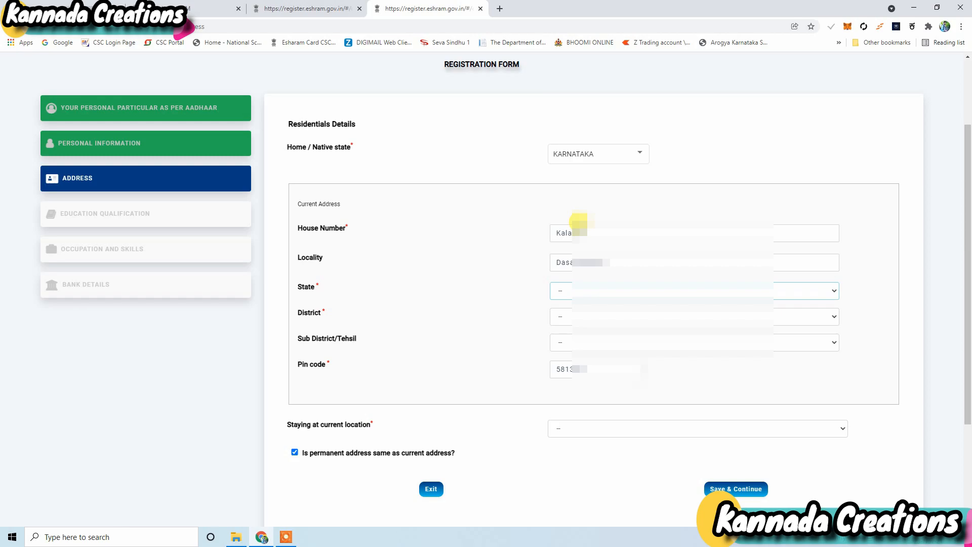
Step: Set the current address state to Karnataka and district to Uttara Kannada
left_click(602, 290)
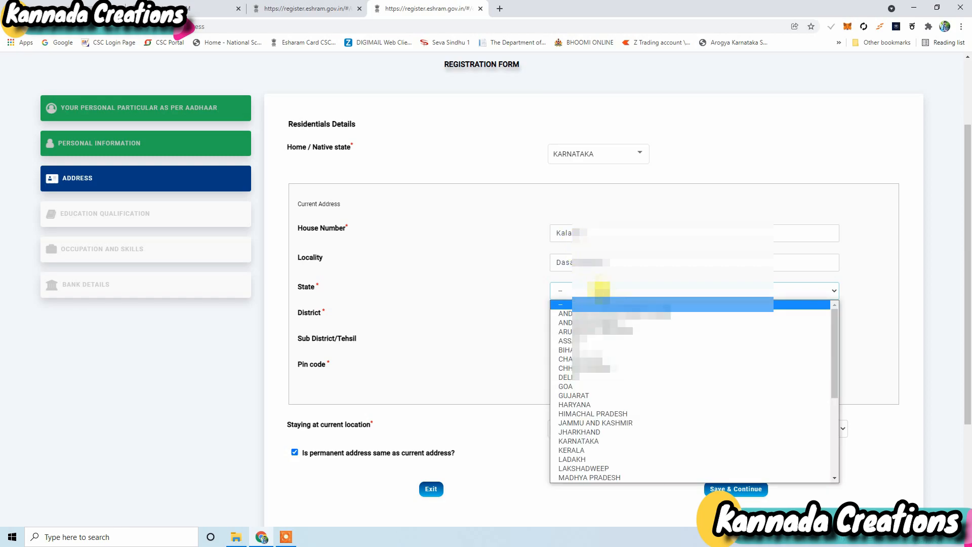
scroll(591, 460, "down", 2)
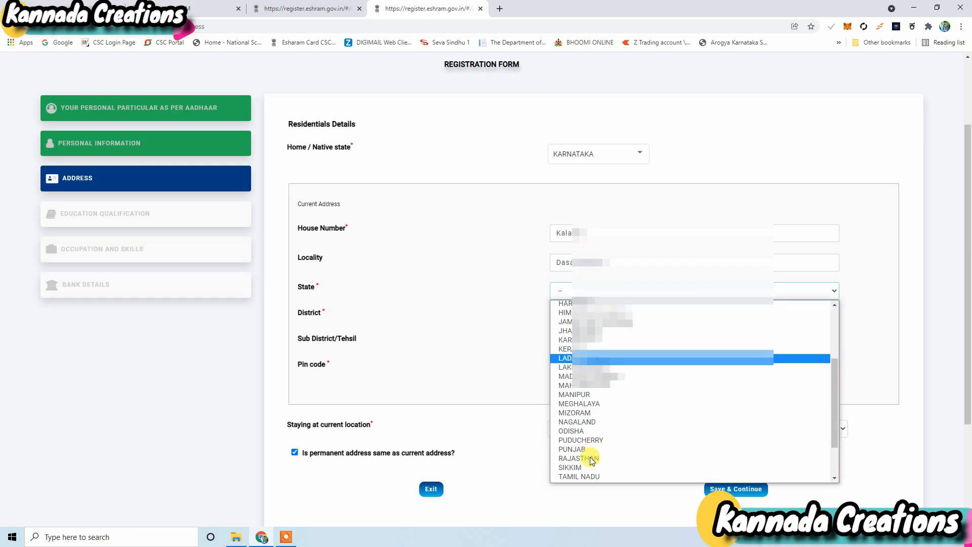
key("k")
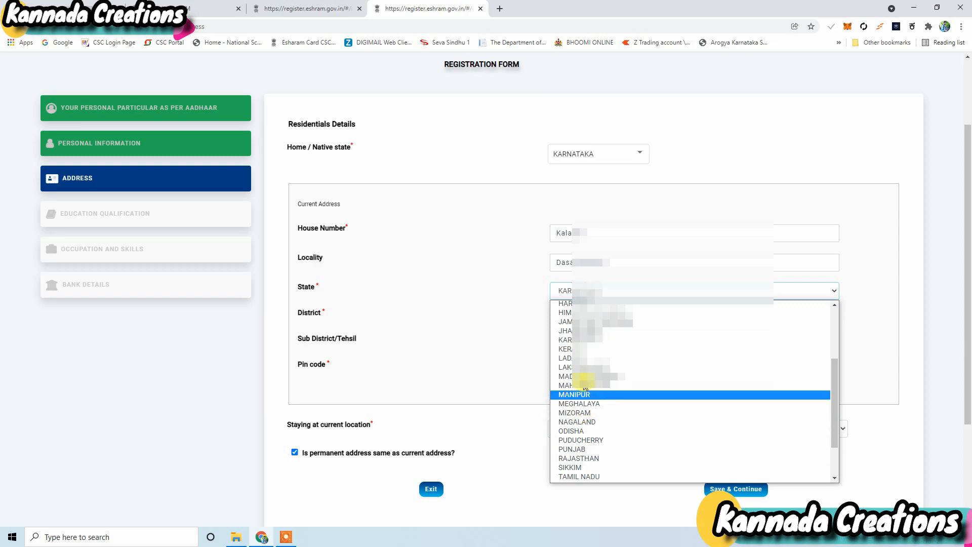
left_click(584, 340)
left_click(574, 316)
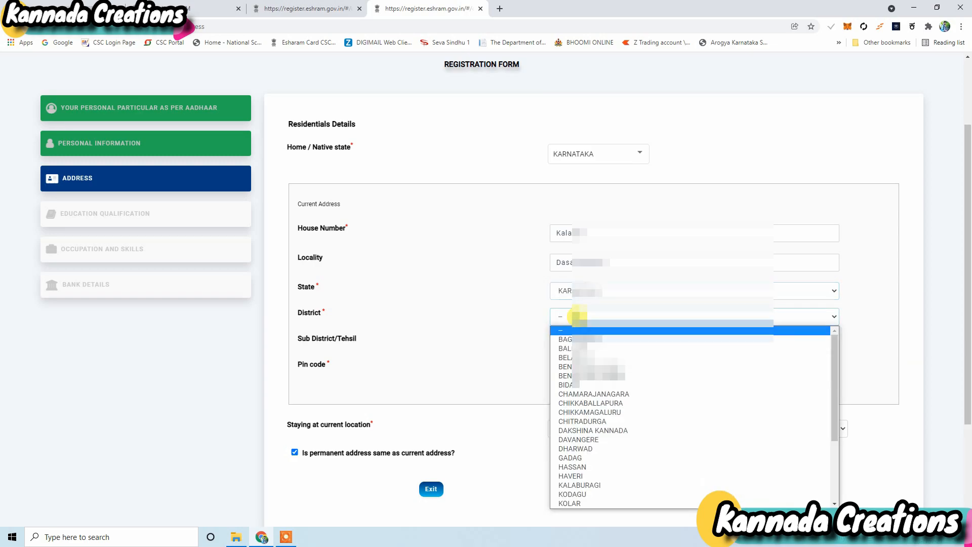
scroll(587, 450, "down", 4)
left_click(586, 490)
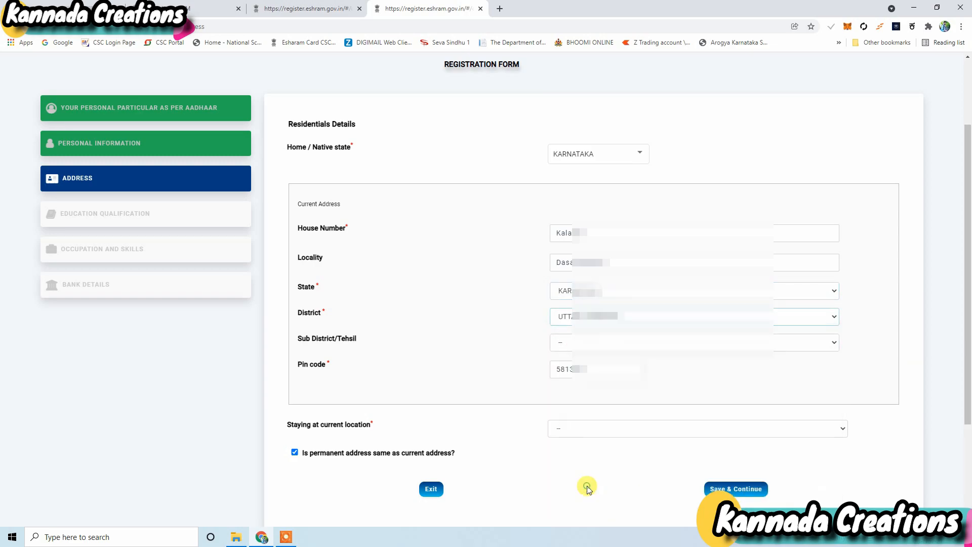
Step: Choose Sirsi sub-district and 10-15 years at current location, then save the address
left_click(574, 342)
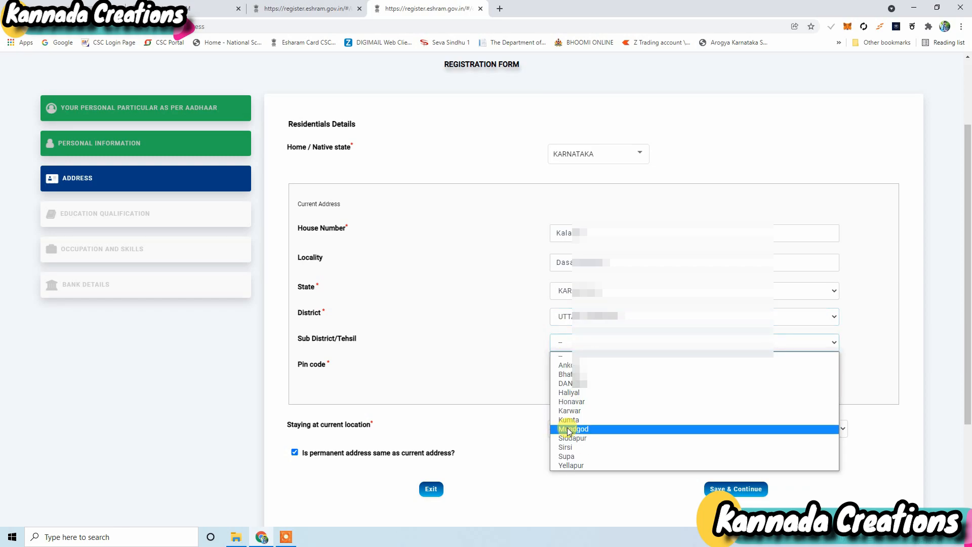
left_click(566, 448)
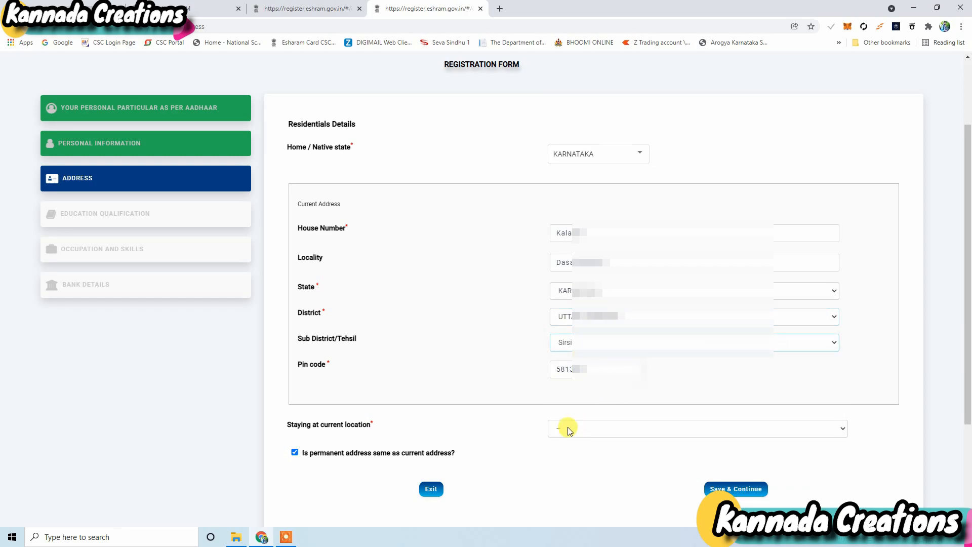
left_click(548, 428)
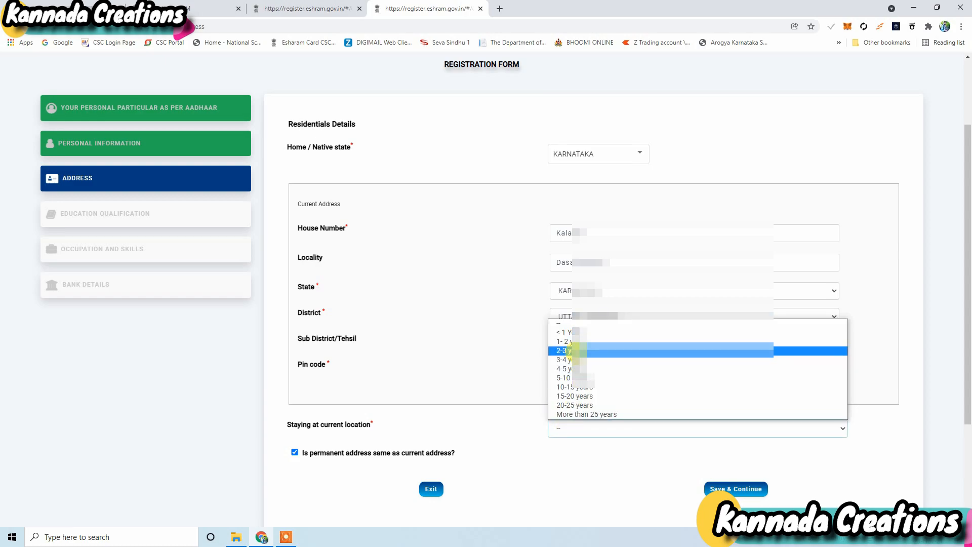
left_click(578, 387)
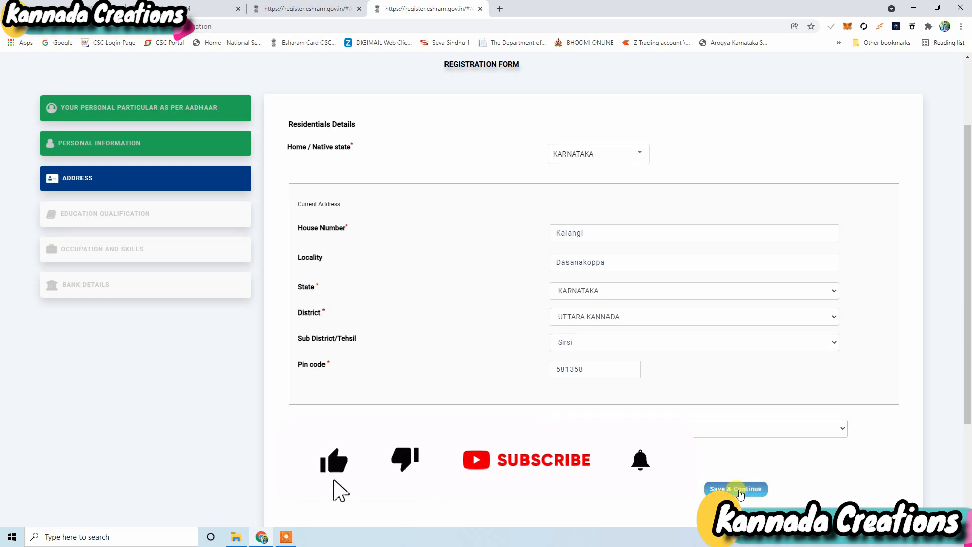
left_click(733, 489)
Step: Pick Primary education and the 10000 & Below income slab, then save and continue
left_click(573, 260)
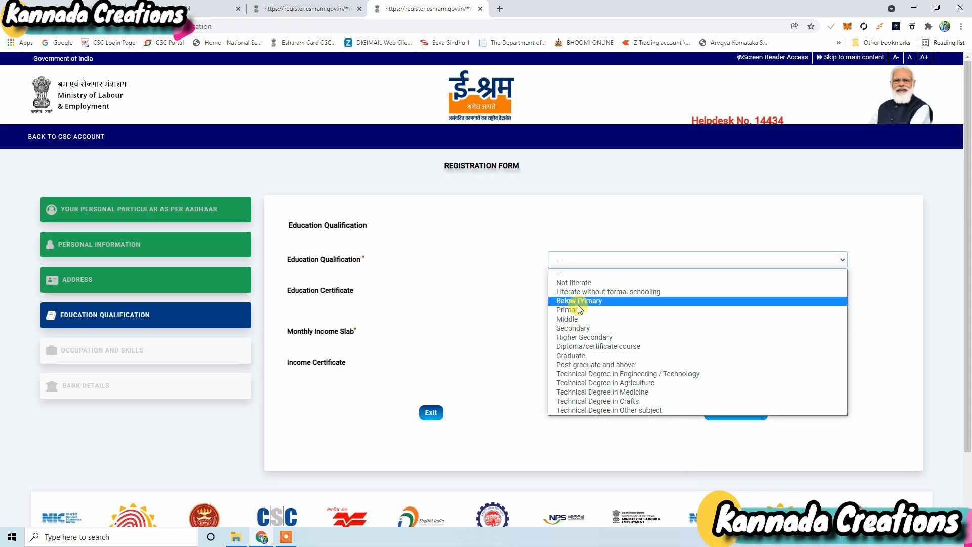
left_click(578, 310)
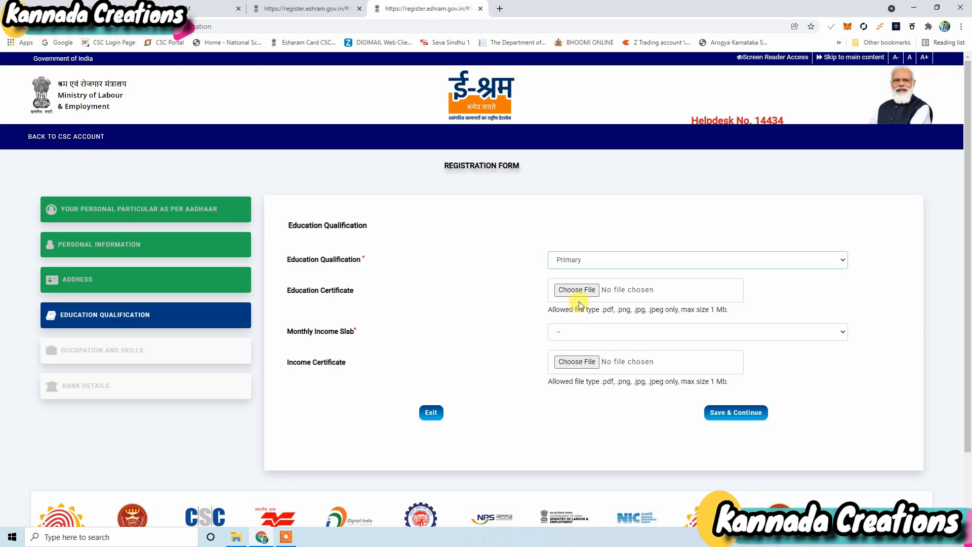
left_click(585, 336)
left_click(580, 351)
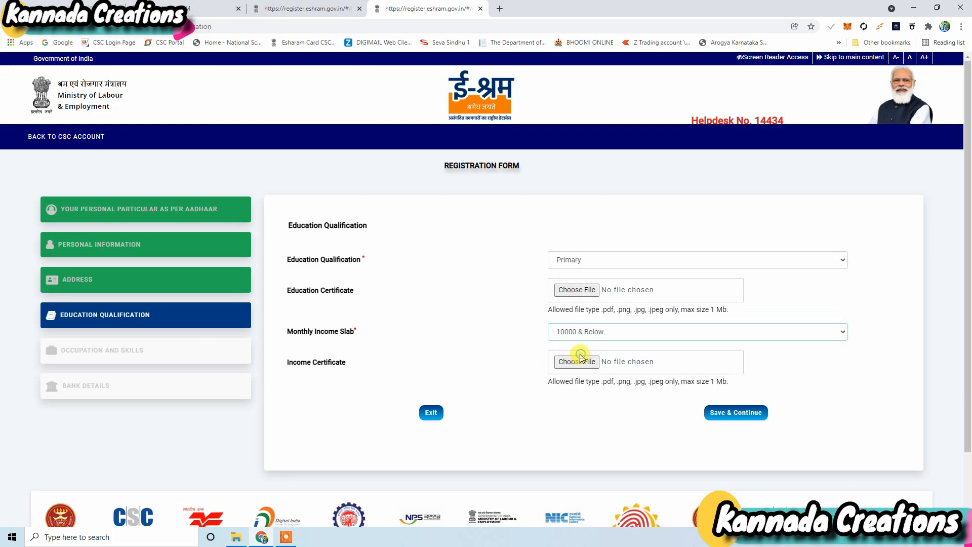
left_click(722, 418)
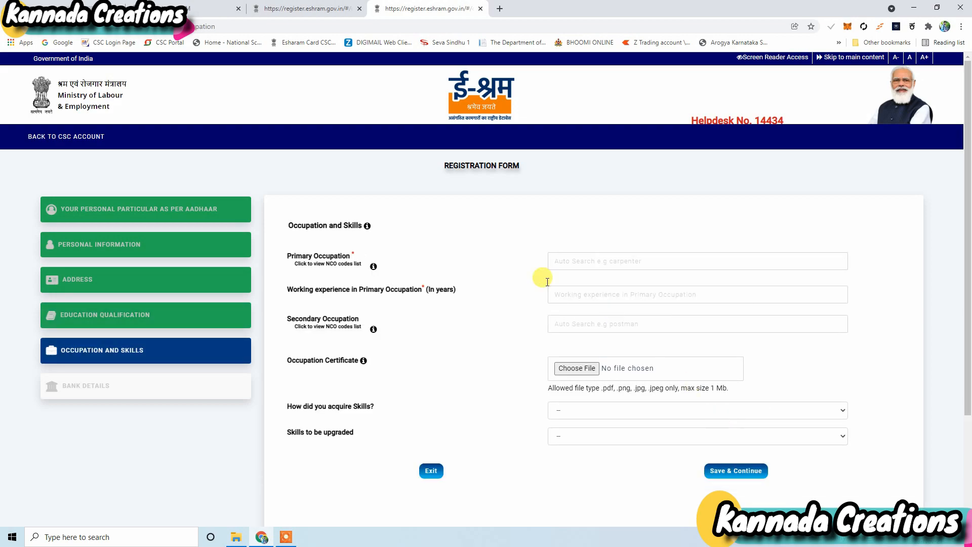
Step: Search the Primary Occupation field for 'crop' and pick Cultivator - Crop
left_click(575, 262)
type("c")
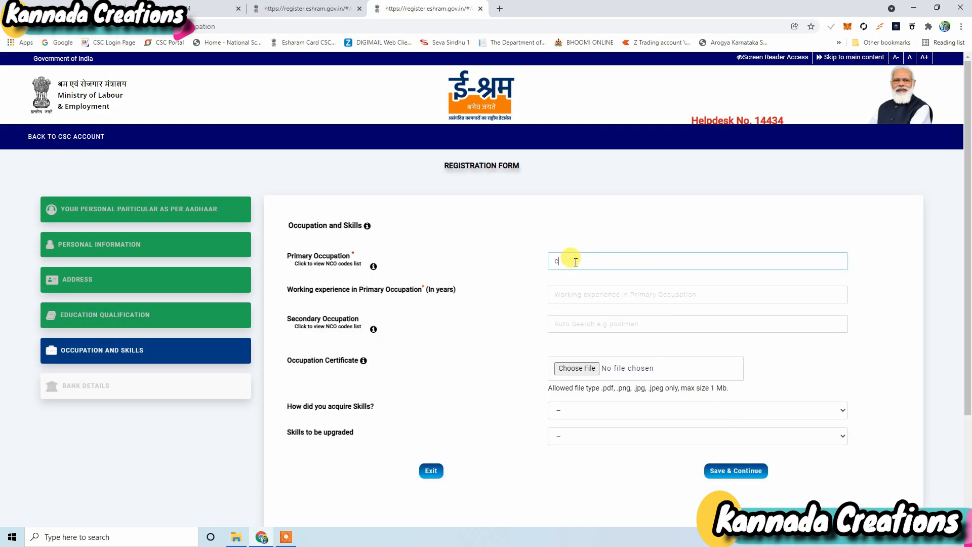
key("BackSpace")
key("BackSpace")
key("BackSpace")
type("Crop")
key("BackSpace")
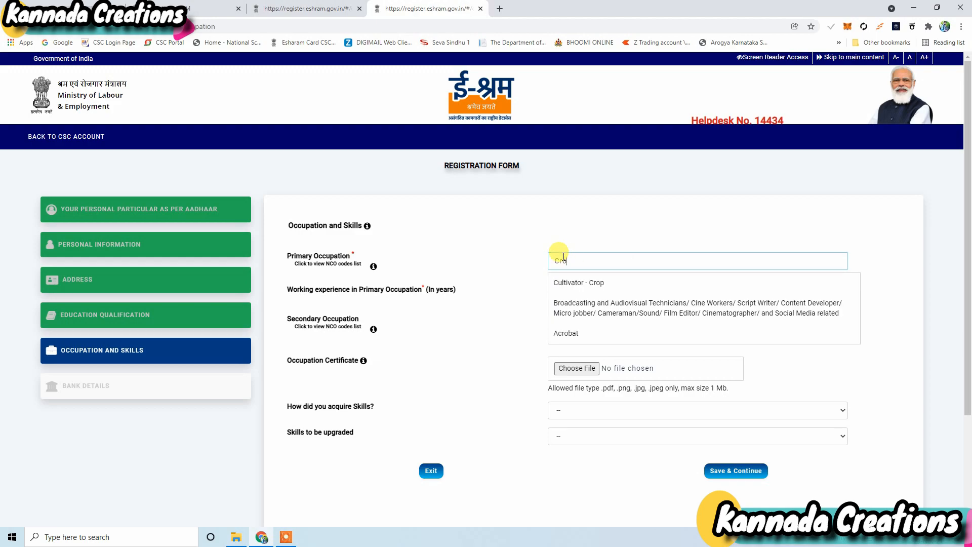
key("BackSpace")
key("BackSpace")
key("BackSpace")
type("crop")
key("BackSpace")
key("BackSpace")
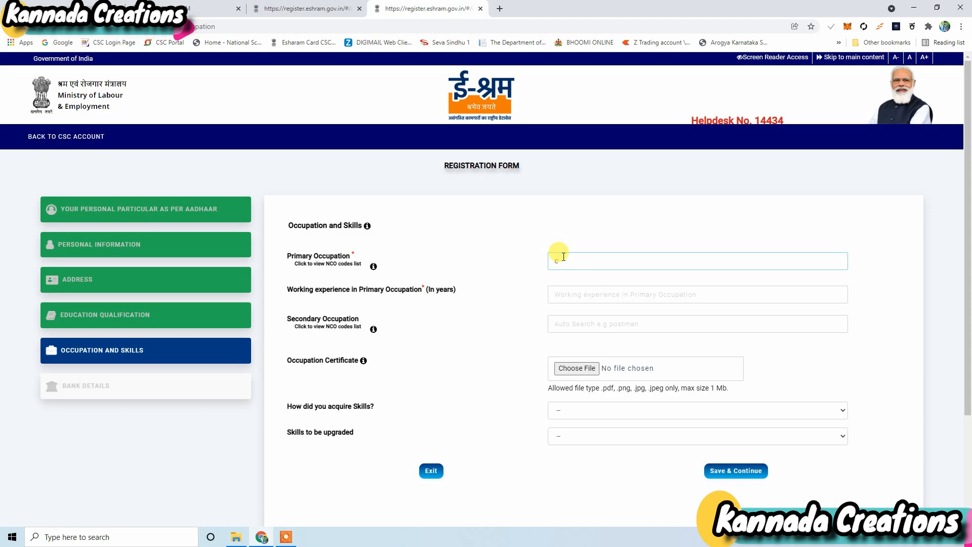
key("BackSpace")
type("crop")
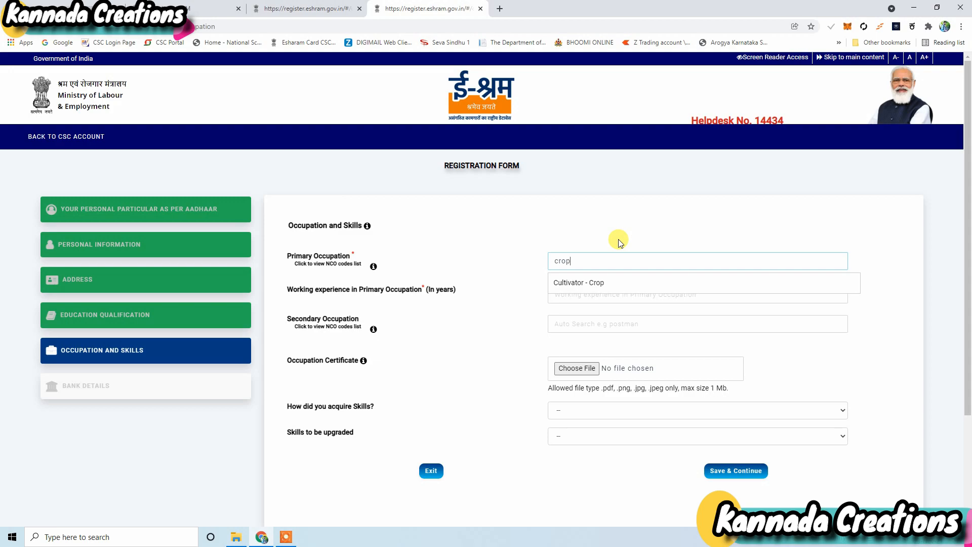
left_click(614, 283)
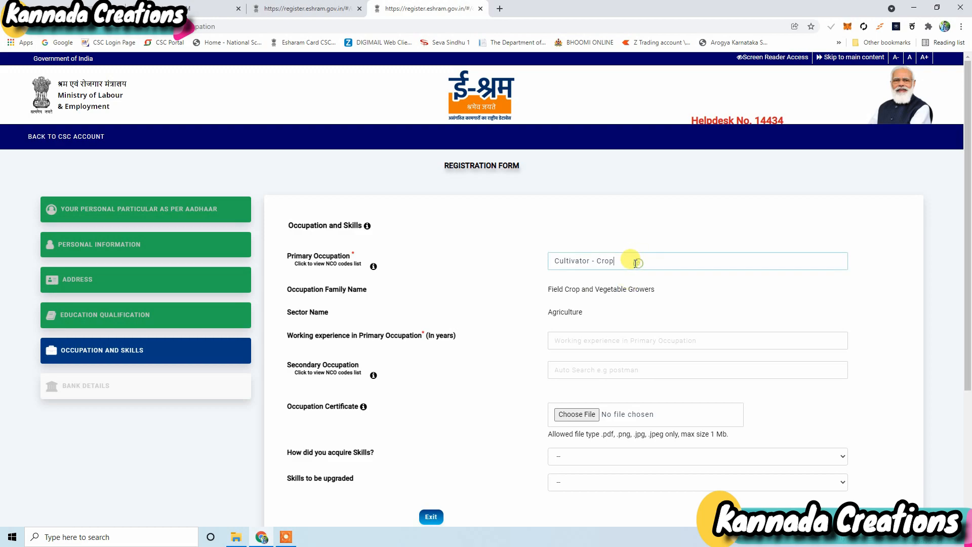
Step: Replace it with Labourer - Agricultural via 'labou', checking family Agriculture and sector Crop Farm Labourers
left_click_drag(634, 261, 530, 263)
left_click(556, 310)
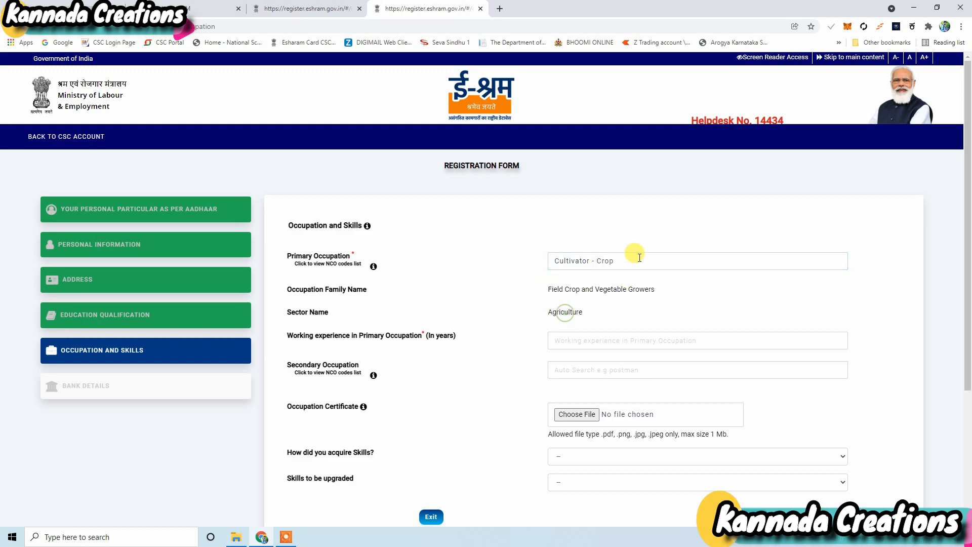
left_click_drag(632, 259, 496, 260)
type("cro")
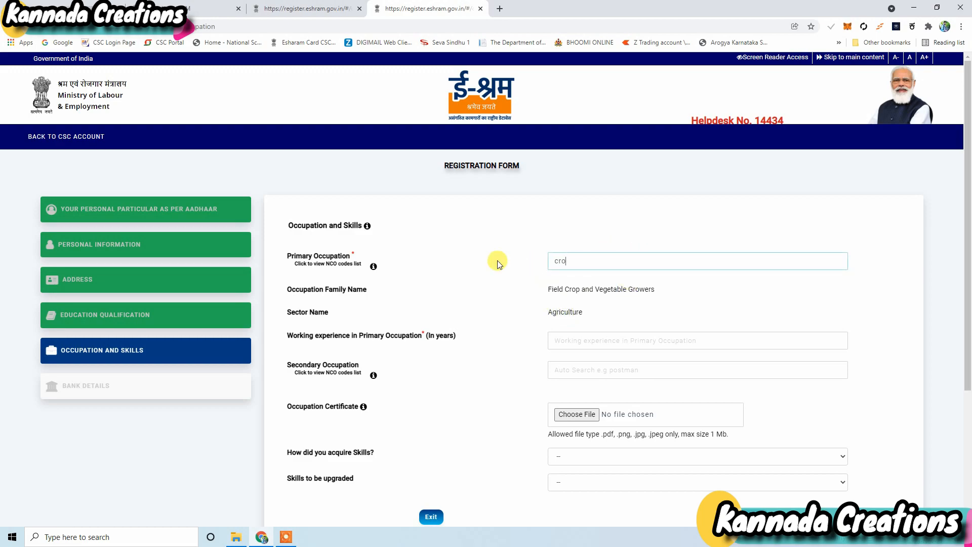
key("BackSpace")
key("BackSpace")
key("BackSpace")
type("farm")
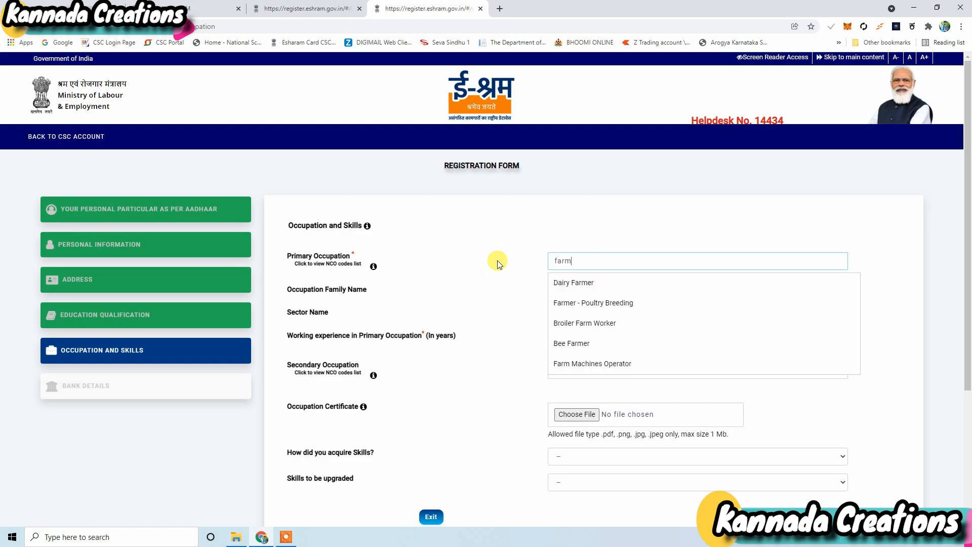
key("BackSpace")
key("BackSpace")
key("BackSpace")
key("BackSpace")
type("labou")
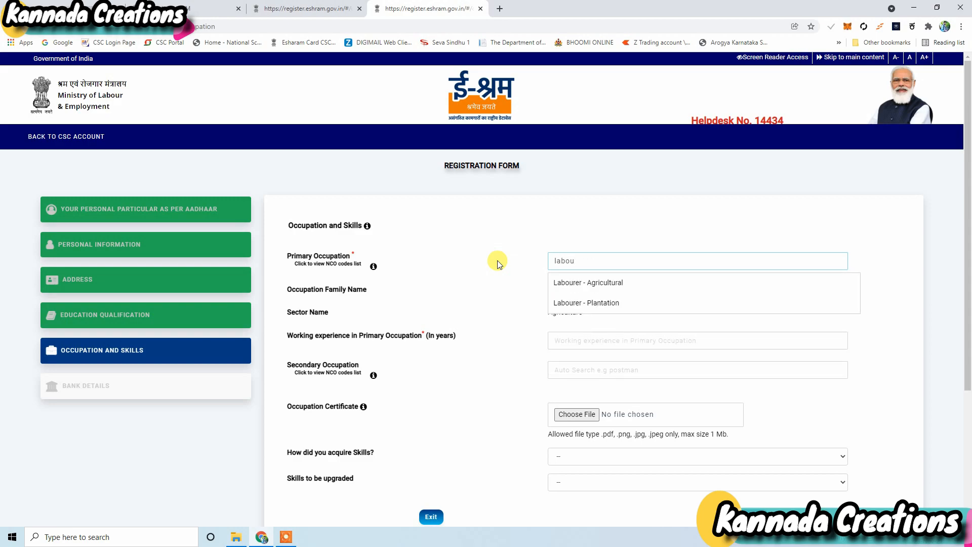
left_click(623, 284)
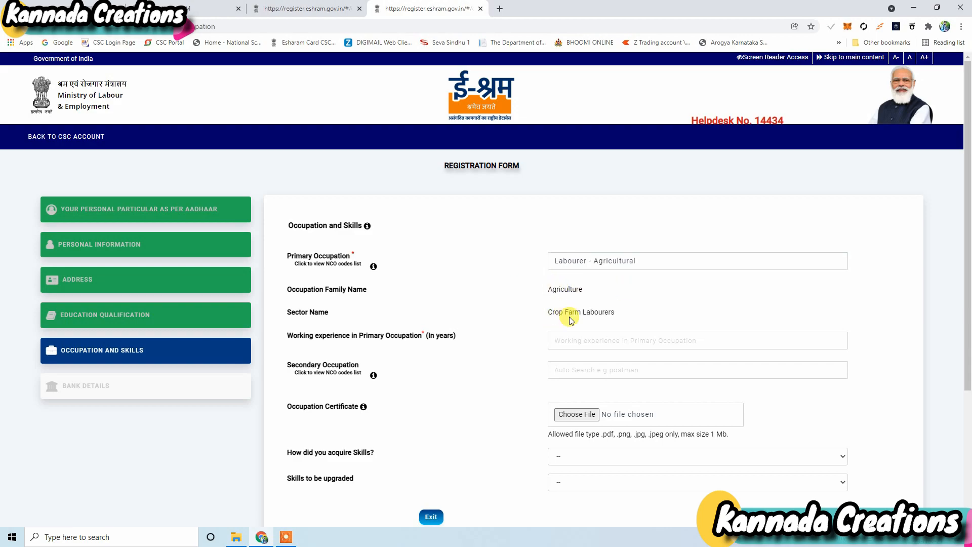
left_click_drag(627, 317, 537, 314)
left_click(625, 295)
left_click_drag(603, 295, 530, 289)
Step: Enter 15 years of working experience
left_click(641, 300)
left_click(601, 340)
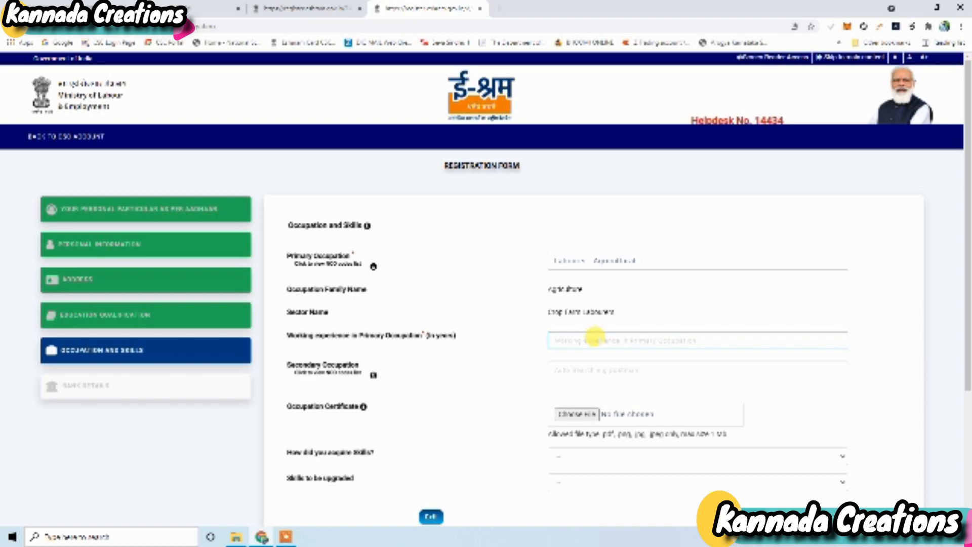
type("15")
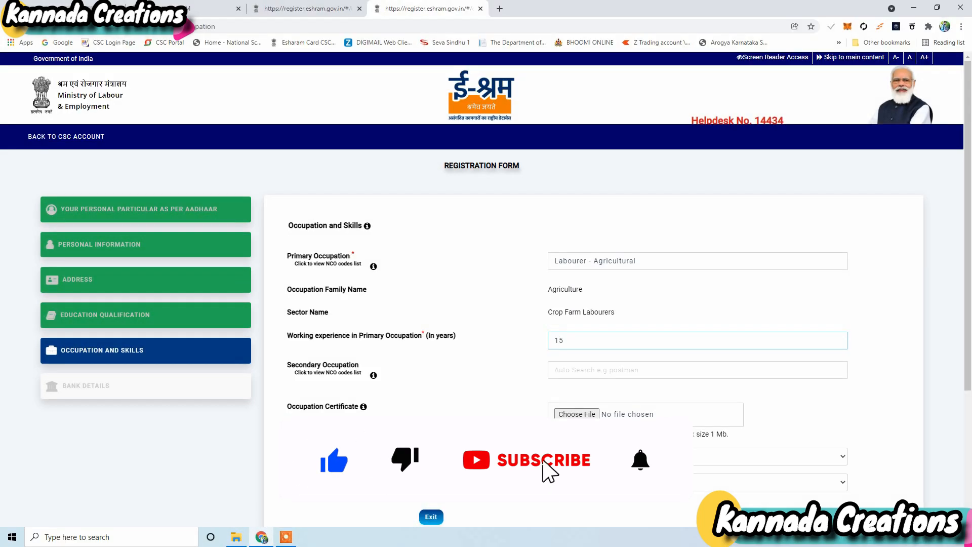
Step: Set skills to 'Received formal vocational / technical training', upgrade to 'To receive formal vocational training', and save
left_click(654, 457)
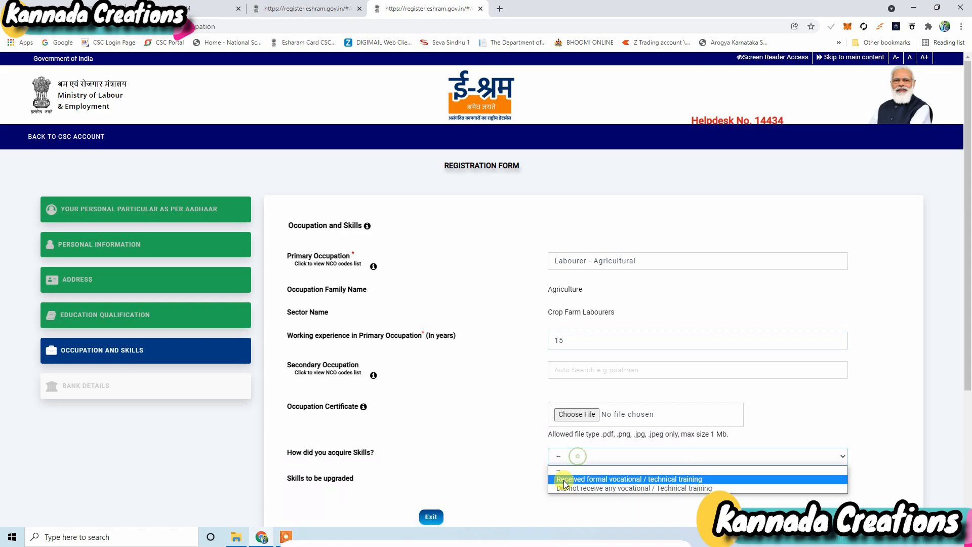
left_click(573, 479)
left_click(562, 482)
left_click(563, 502)
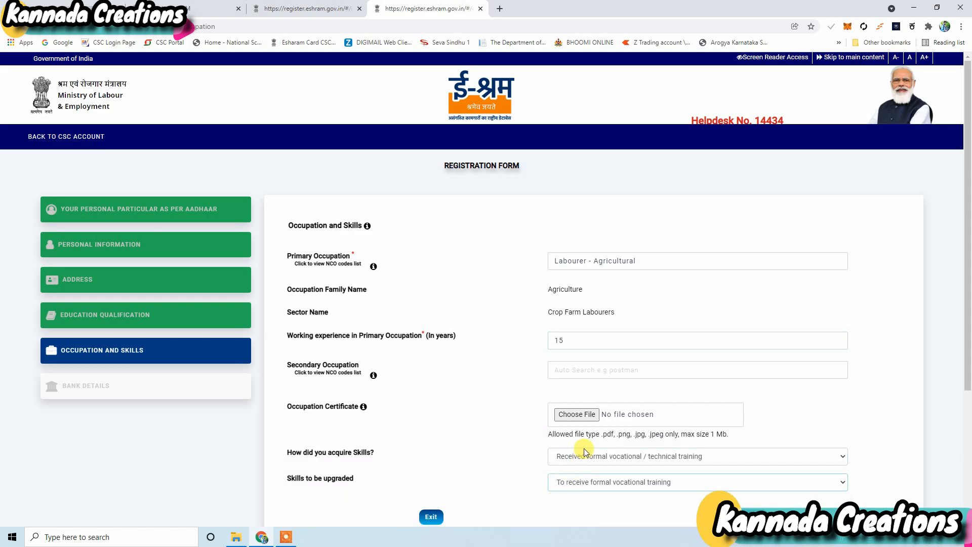
left_click(758, 516)
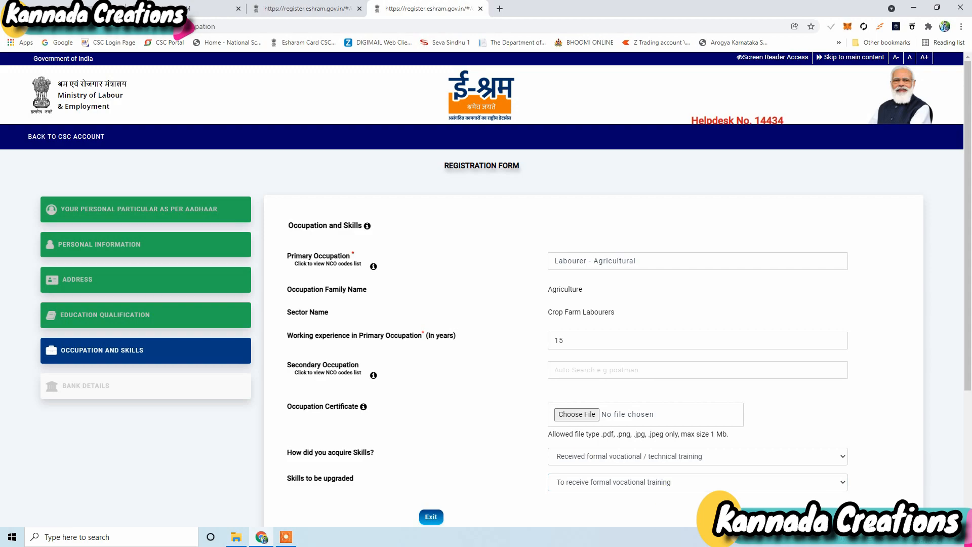
Step: Enter the worker's bank account number and confirm it
left_click(587, 290)
type("••••••••••")
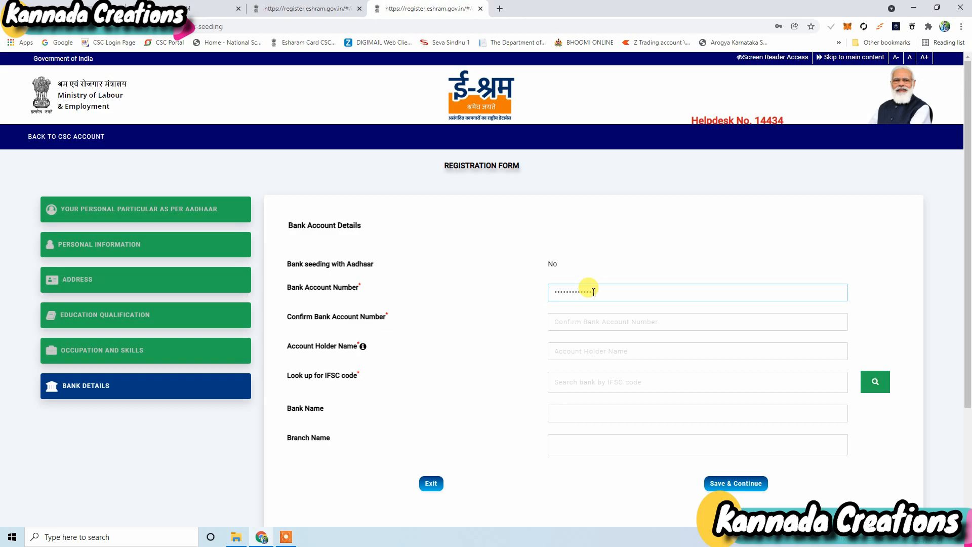
left_click(594, 318)
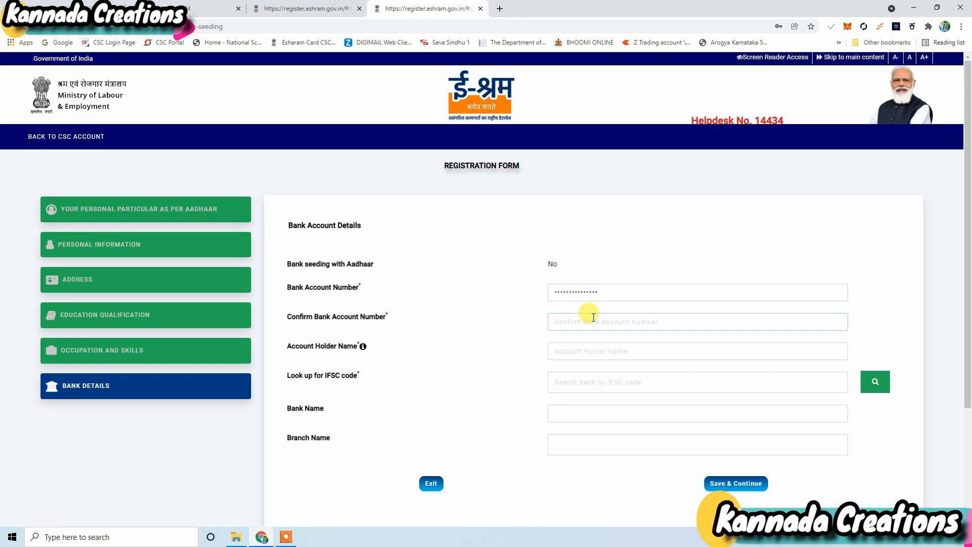
Step: Add the holder name and IFSC IOBA0000295, look up the branch, and save to reach the preview
left_click(597, 355)
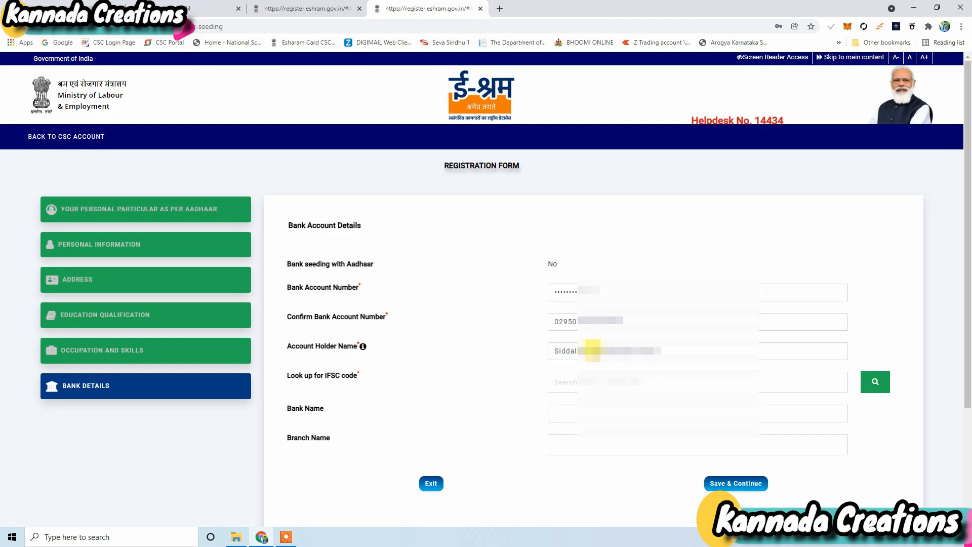
key("Tab")
type("IOBA0000295")
left_click(875, 382)
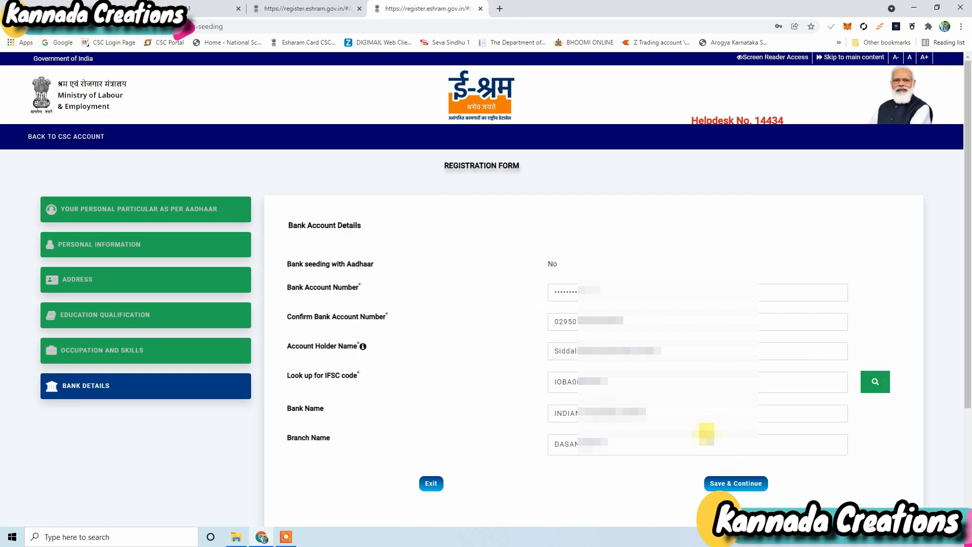
left_click(722, 484)
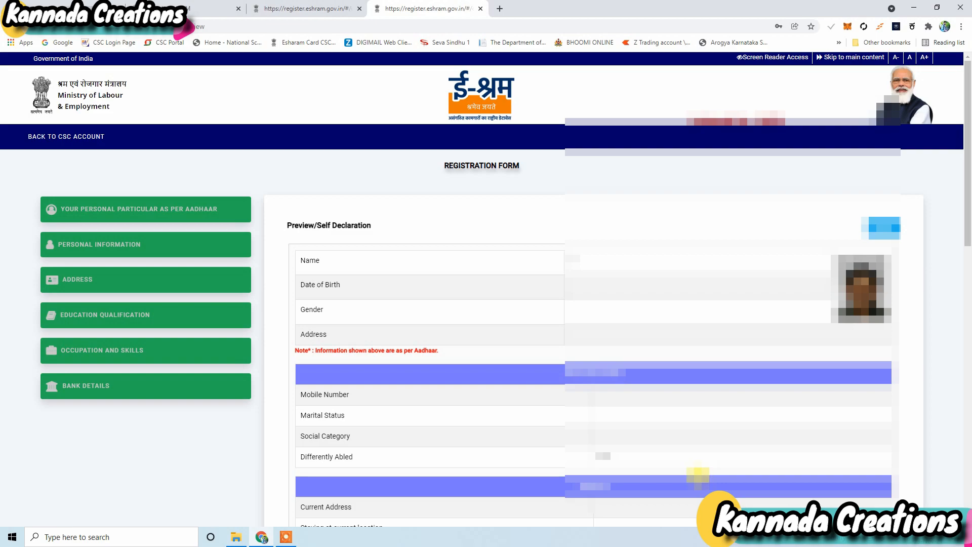
Step: Review the registration preview and tick the self-declaration checkbox
scroll(497, 366, "down", 4)
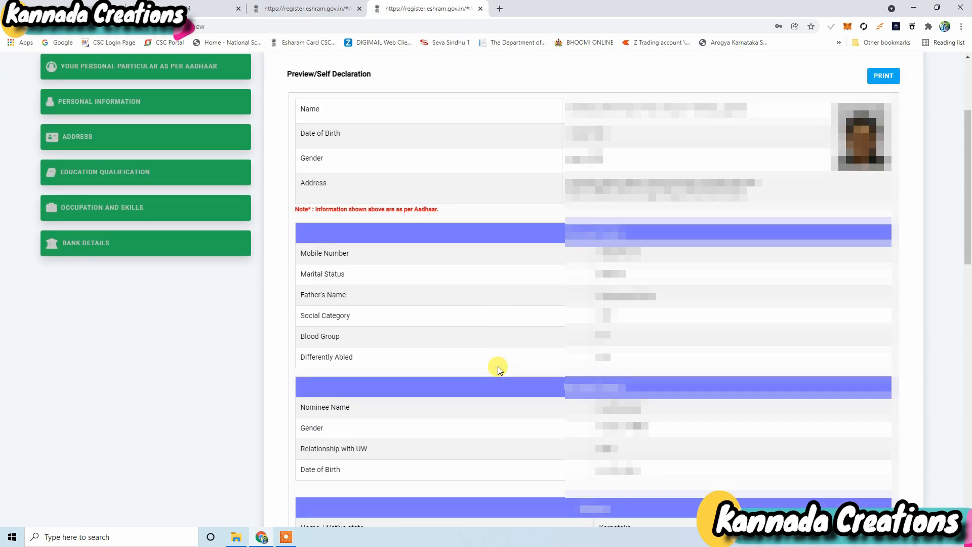
scroll(497, 366, "down", 8)
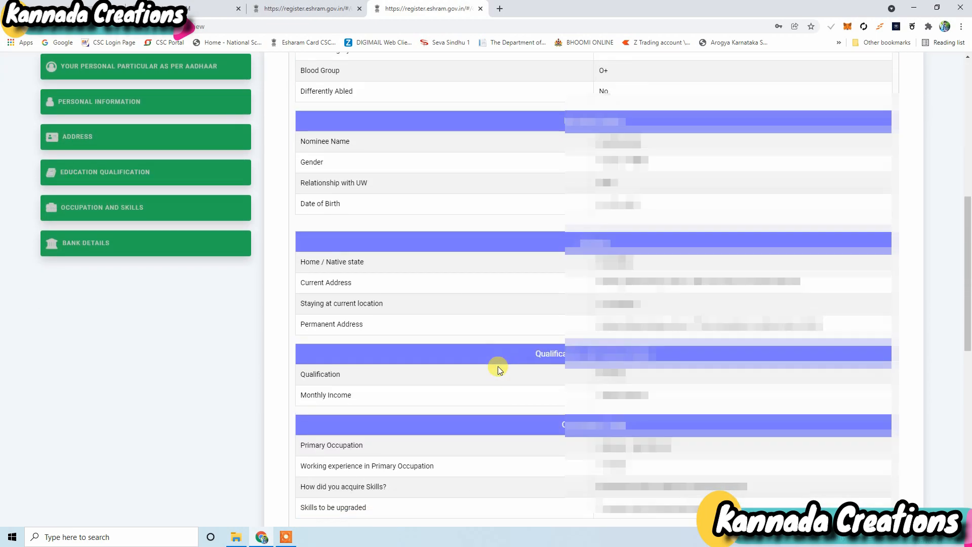
scroll(497, 366, "down", 6)
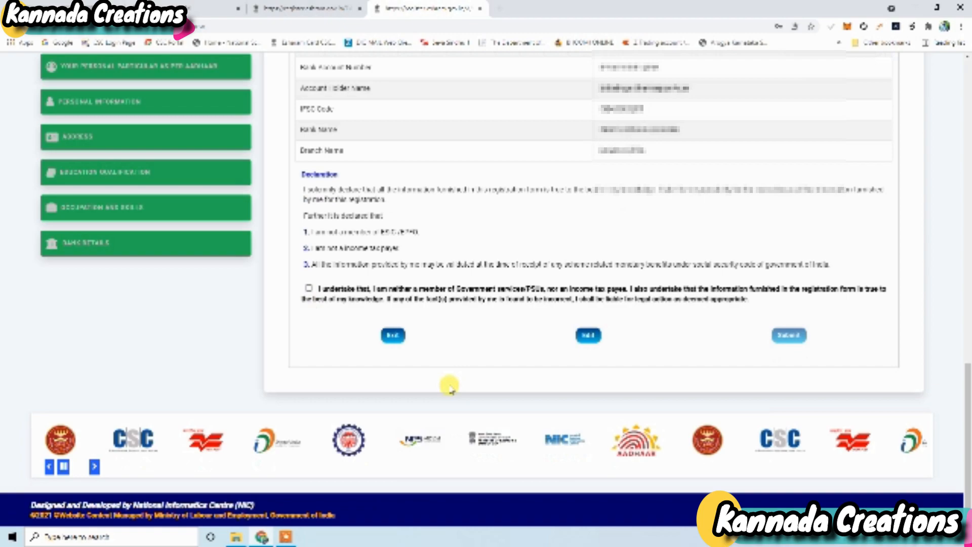
left_click(309, 287)
scroll(661, 354, "up", 1)
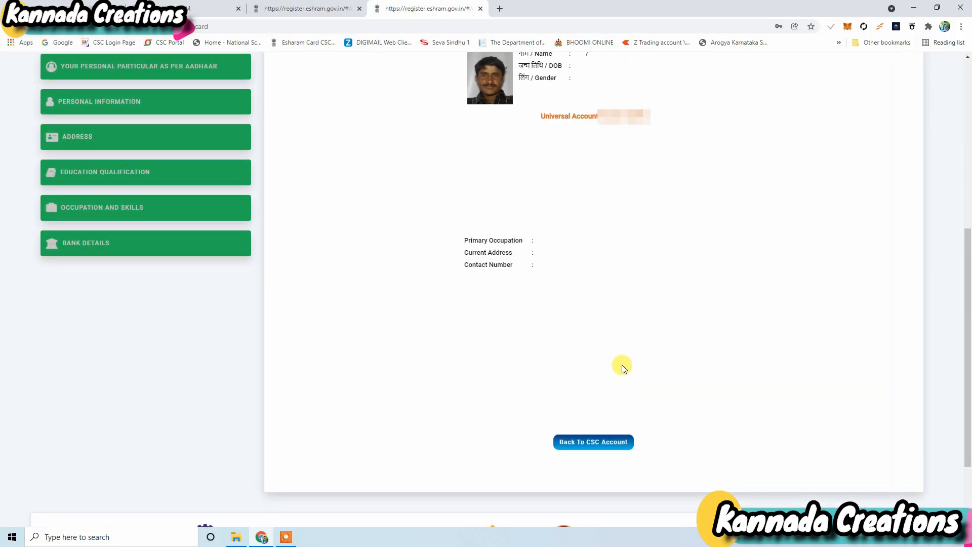
Step: Scroll the UAN card page to view the card front and back and the Download UAN Card button
scroll(594, 283, "down", 1)
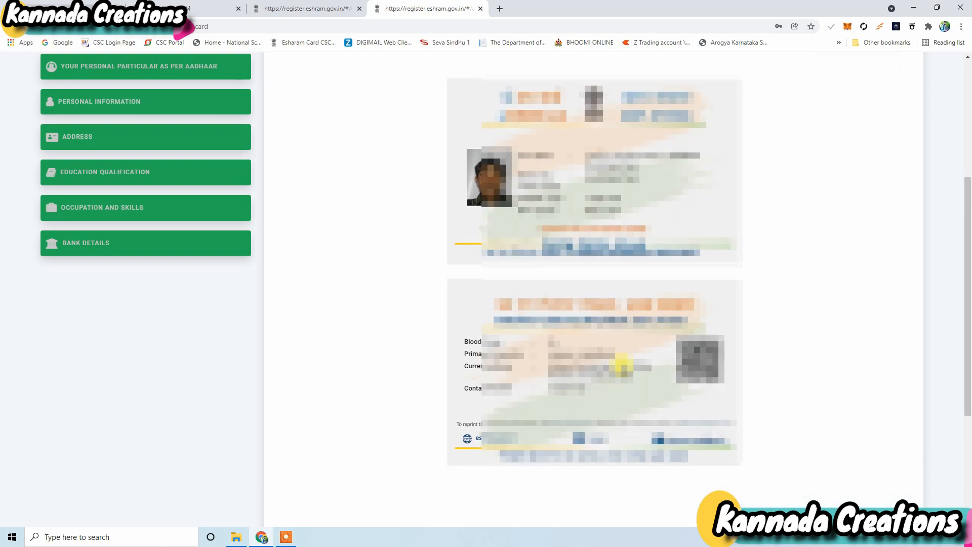
scroll(621, 364, "up", 1)
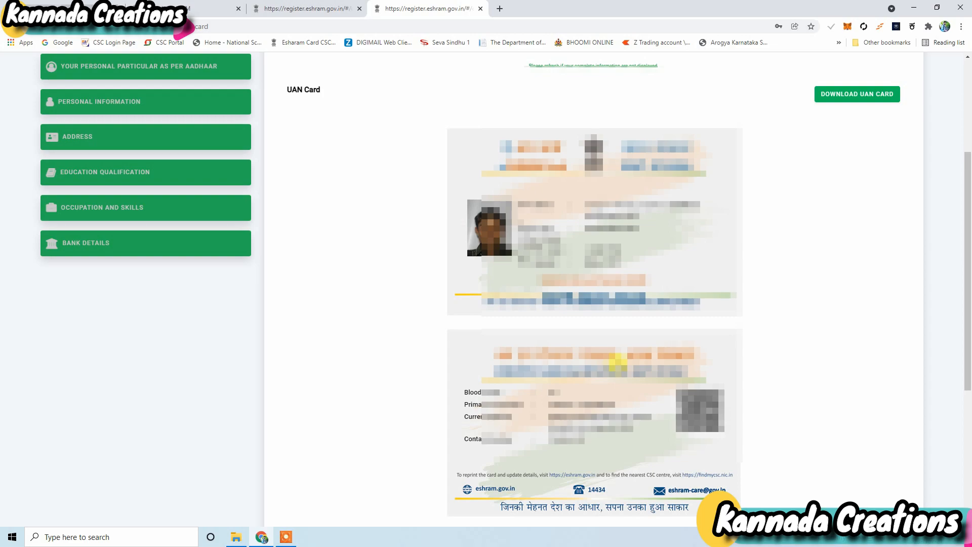
scroll(618, 362, "down", 4)
scroll(617, 364, "up", 2)
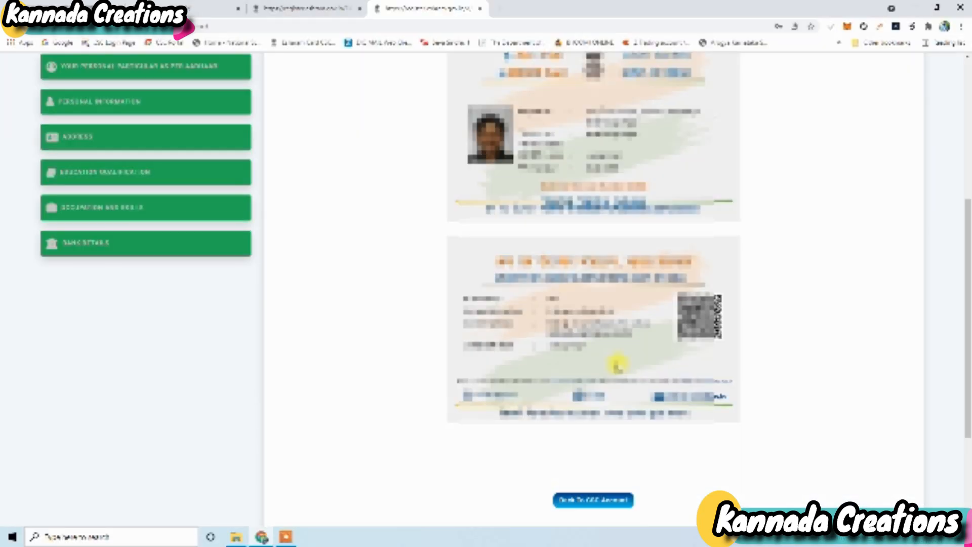